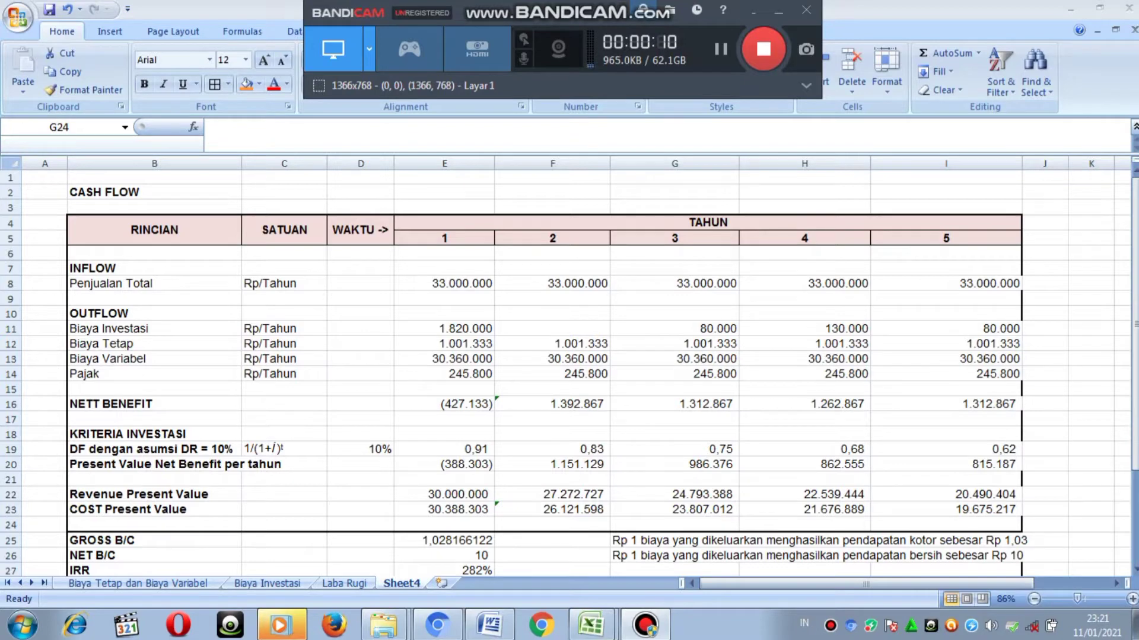
# - Look over the whole cash flow sheet and inspect the year 1 Penjualan Total formula under INFLOW
pyautogui.hotkey('alt', 'Tab')
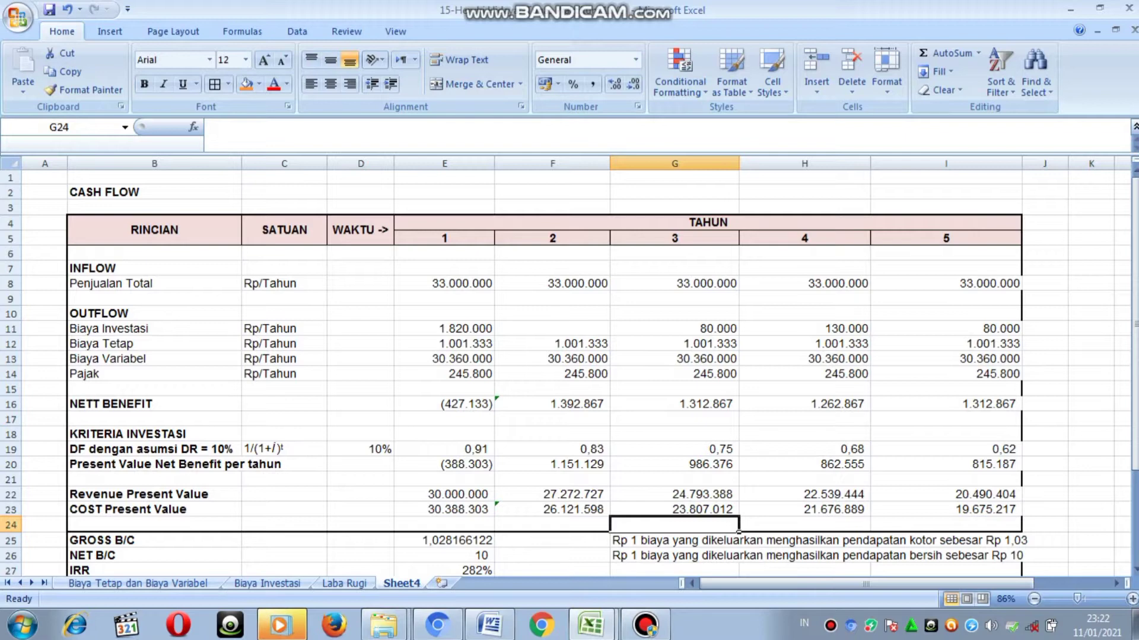
pyautogui.moveTo(1134, 361); pyautogui.dragTo(1133, 438)
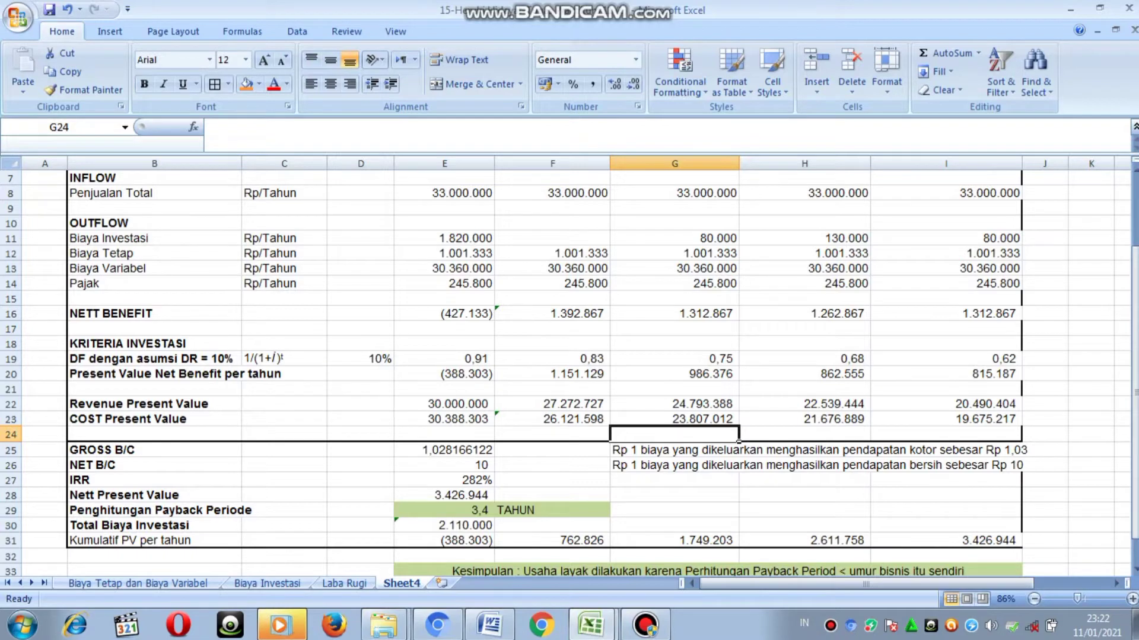
pyautogui.moveTo(1135, 409); pyautogui.dragTo(1135, 341)
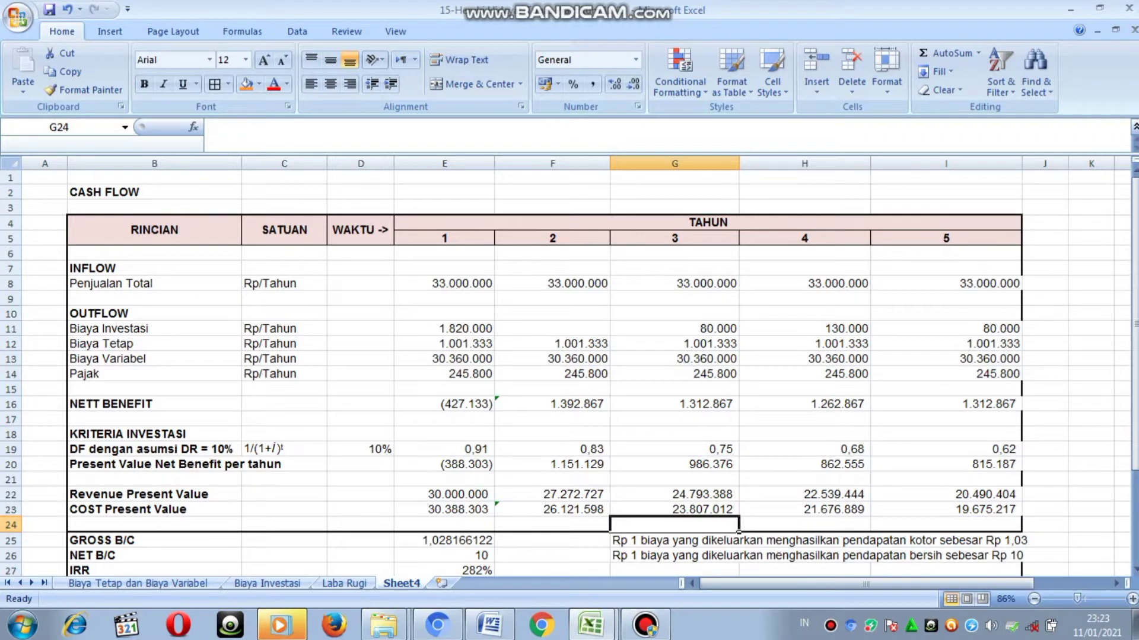
pyautogui.doubleClick(457, 283)
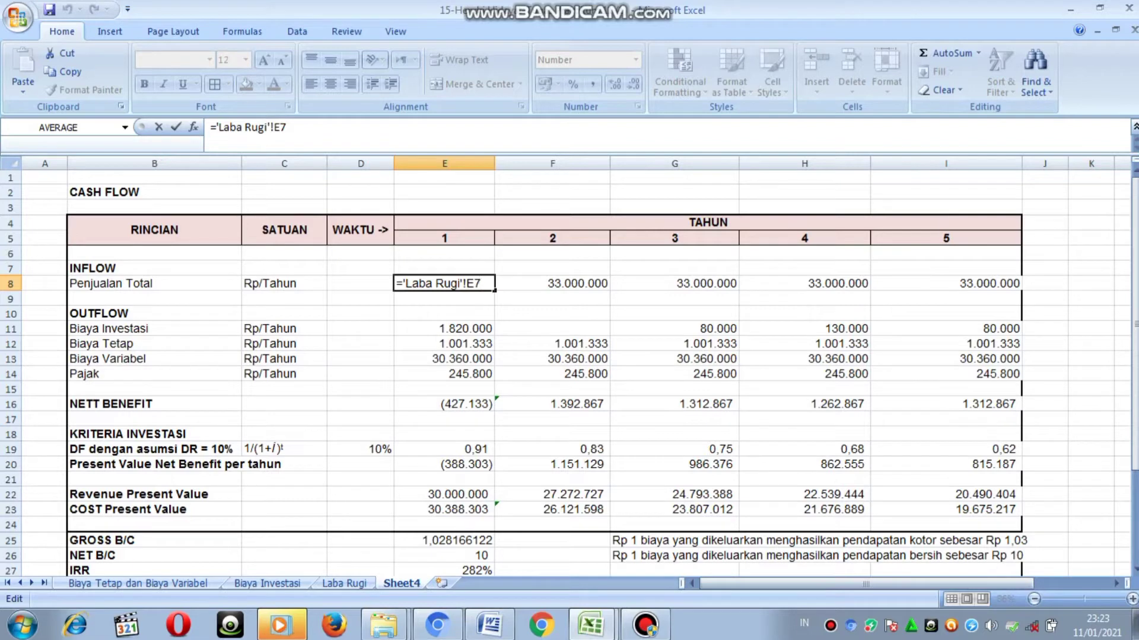
pyautogui.press('Return')
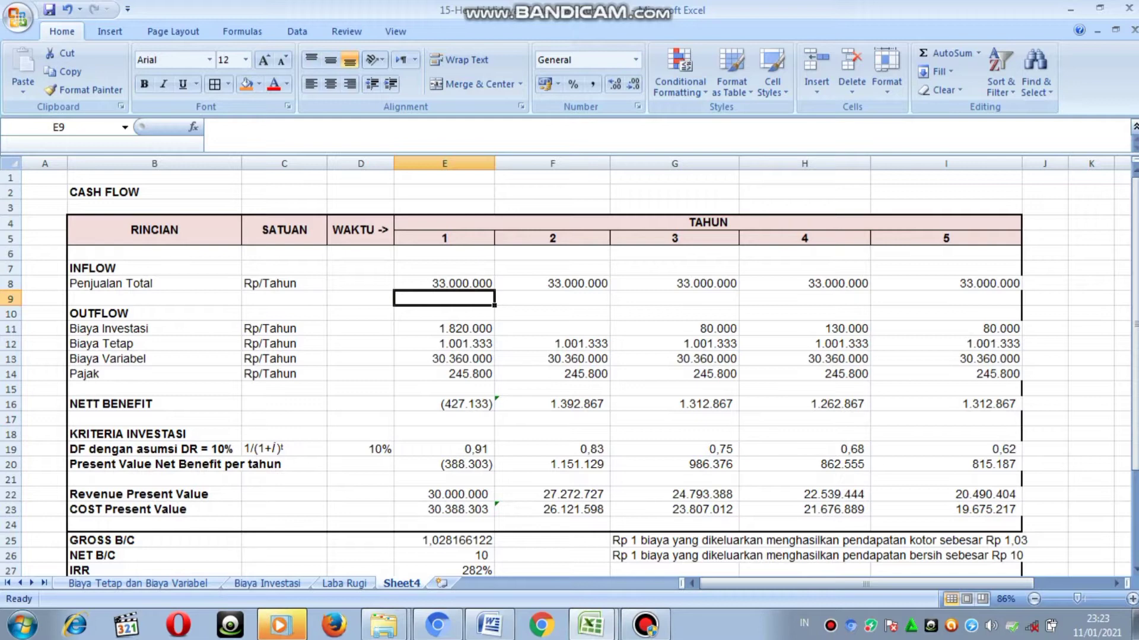
# - Inspect the year 1 OUTFLOW formulas for Biaya Investasi, Biaya Tetap, Biaya Variabel and Pajak, leaving each cell as it is
pyautogui.click(459, 328)
pyautogui.doubleClick(459, 328)
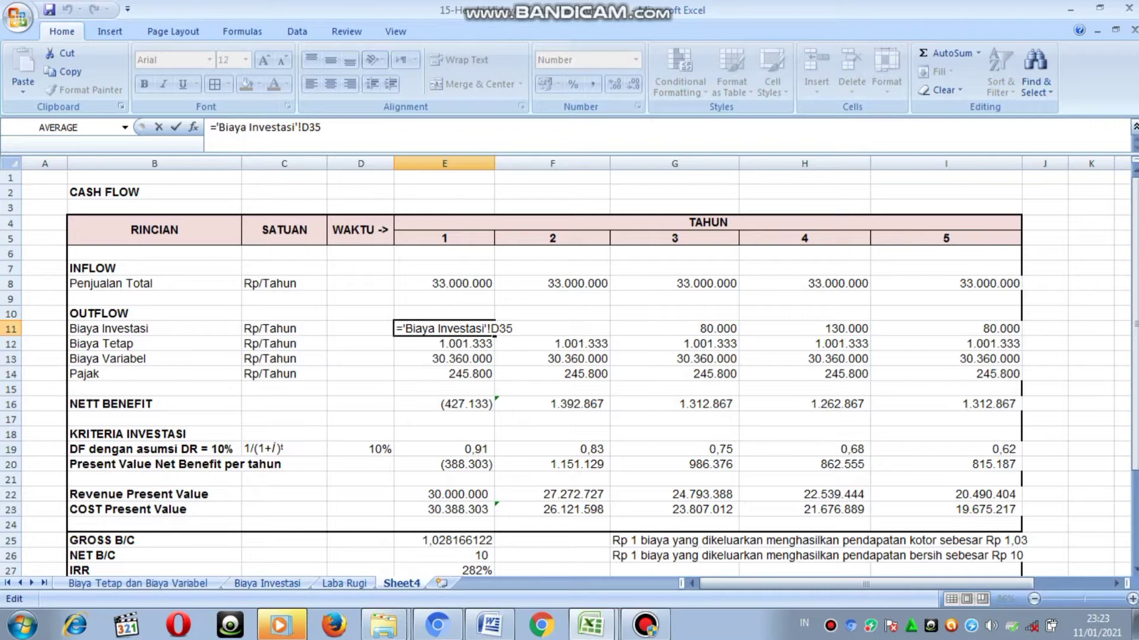
pyautogui.press('Return')
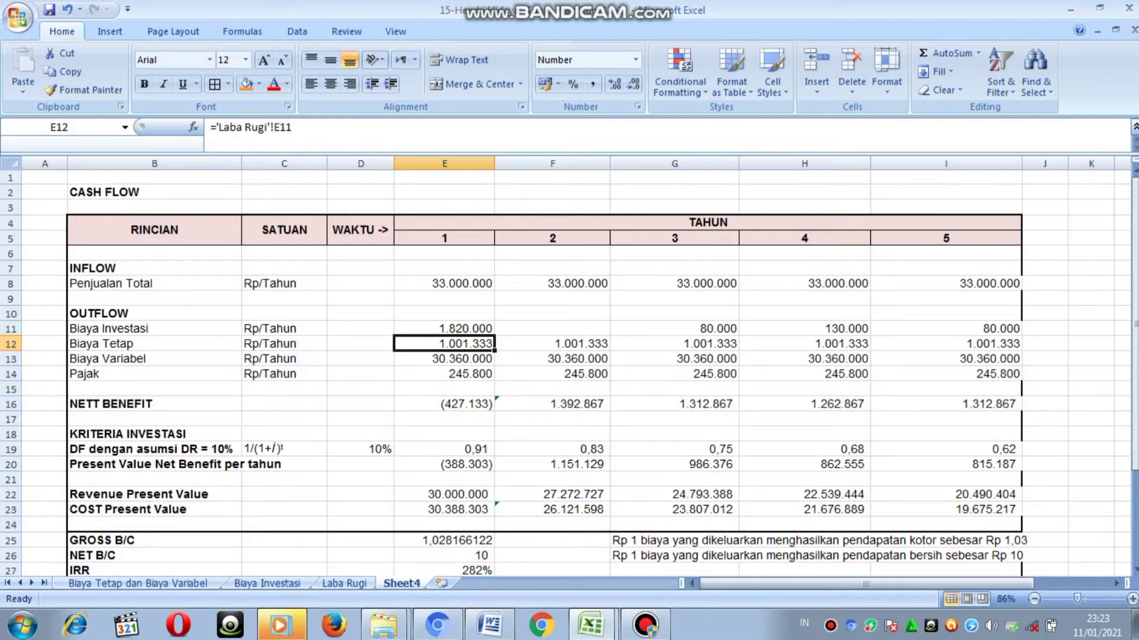
pyautogui.press('F2')
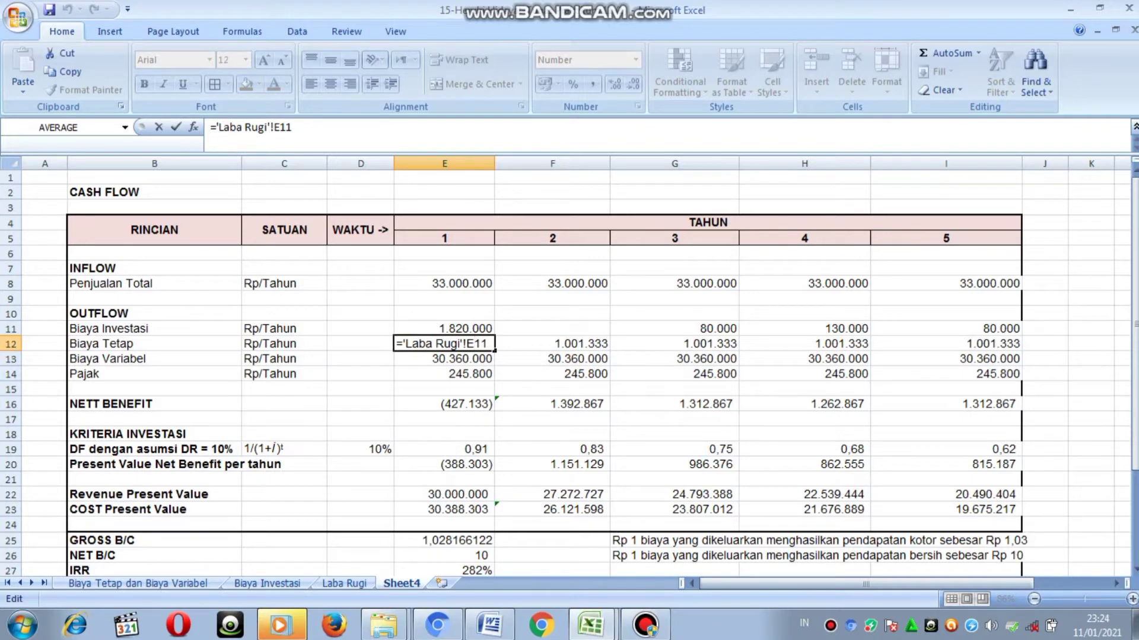
pyautogui.press('Return')
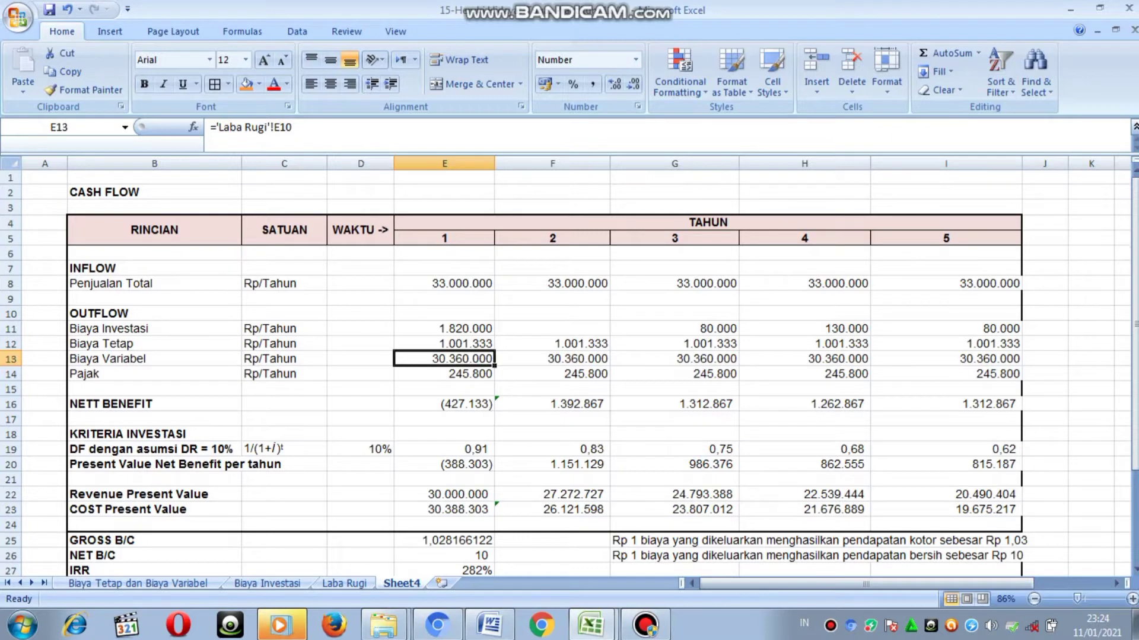
pyautogui.press('F2')
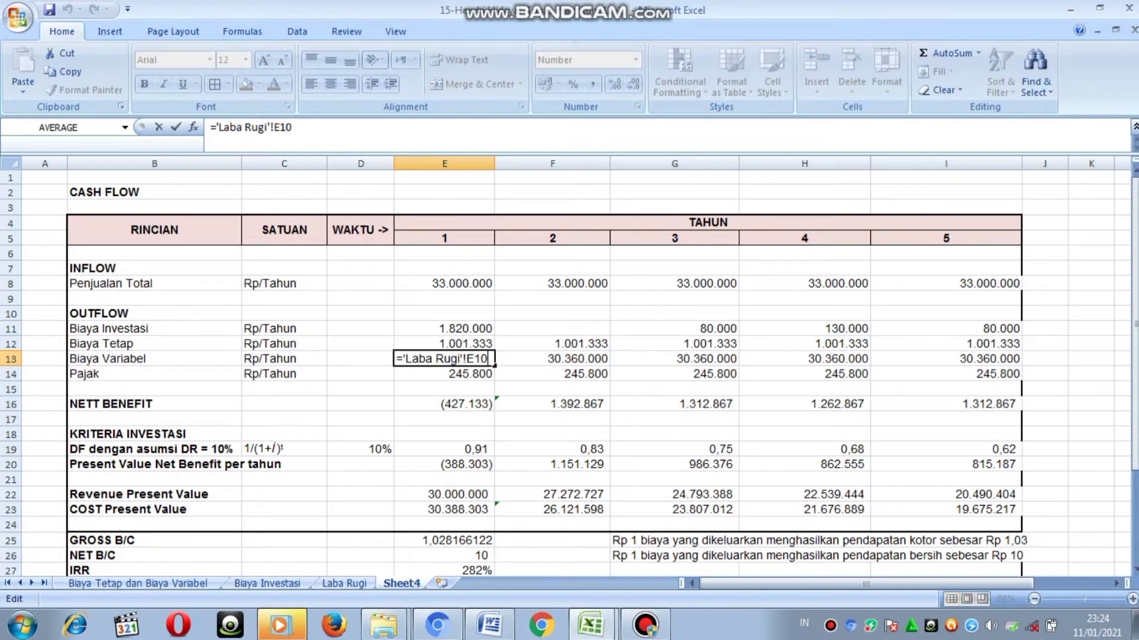
pyautogui.press('Return')
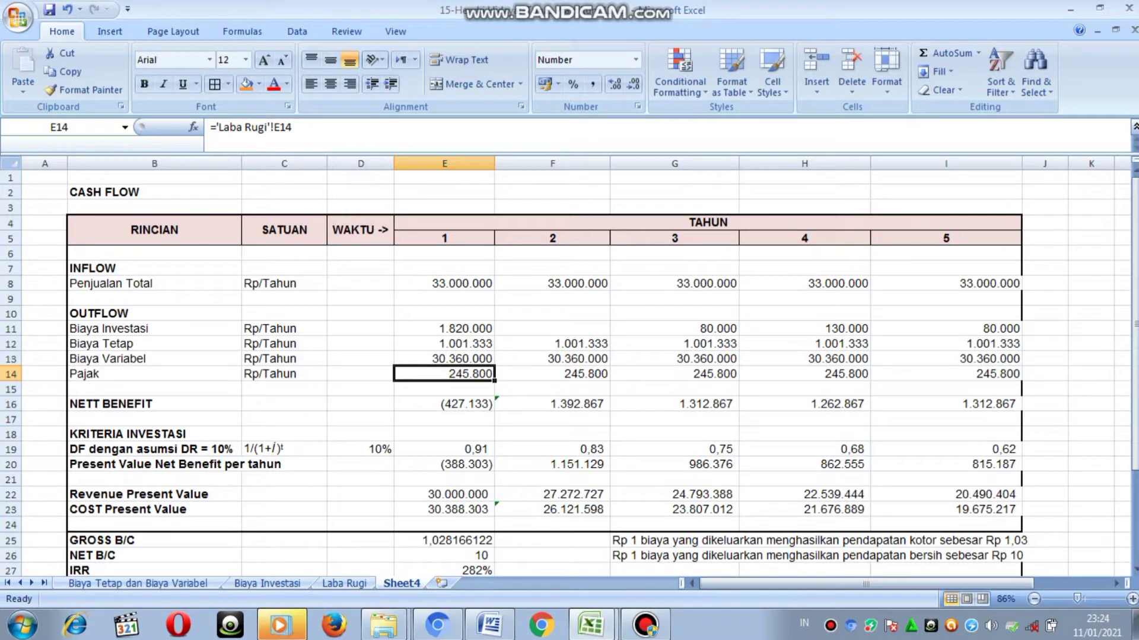
pyautogui.press('F2')
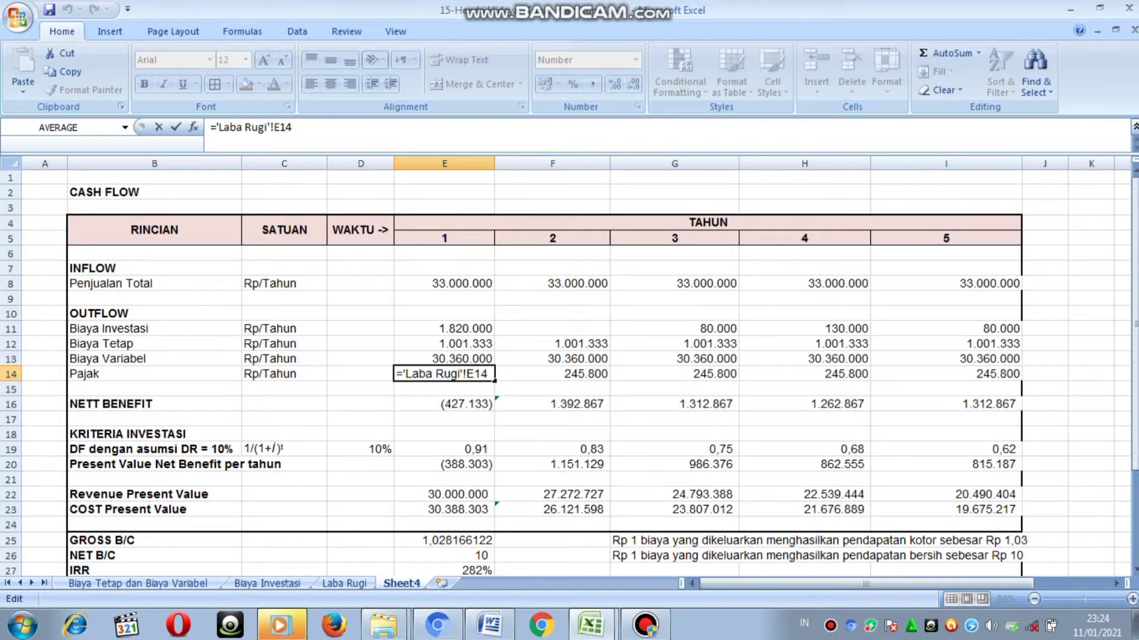
pyautogui.press('Return')
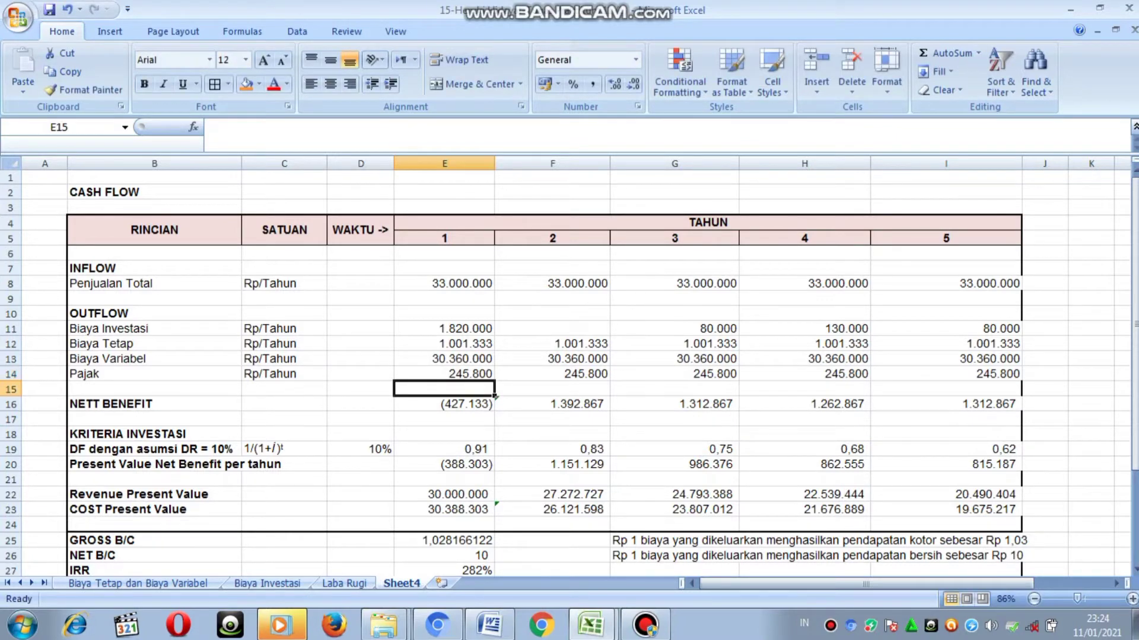
# - Inspect the NETT BENEFIT formula of each year from 1 to 5, checking which inflow and outflow cells it references
pyautogui.moveTo(1135, 367); pyautogui.dragTo(1135, 436)
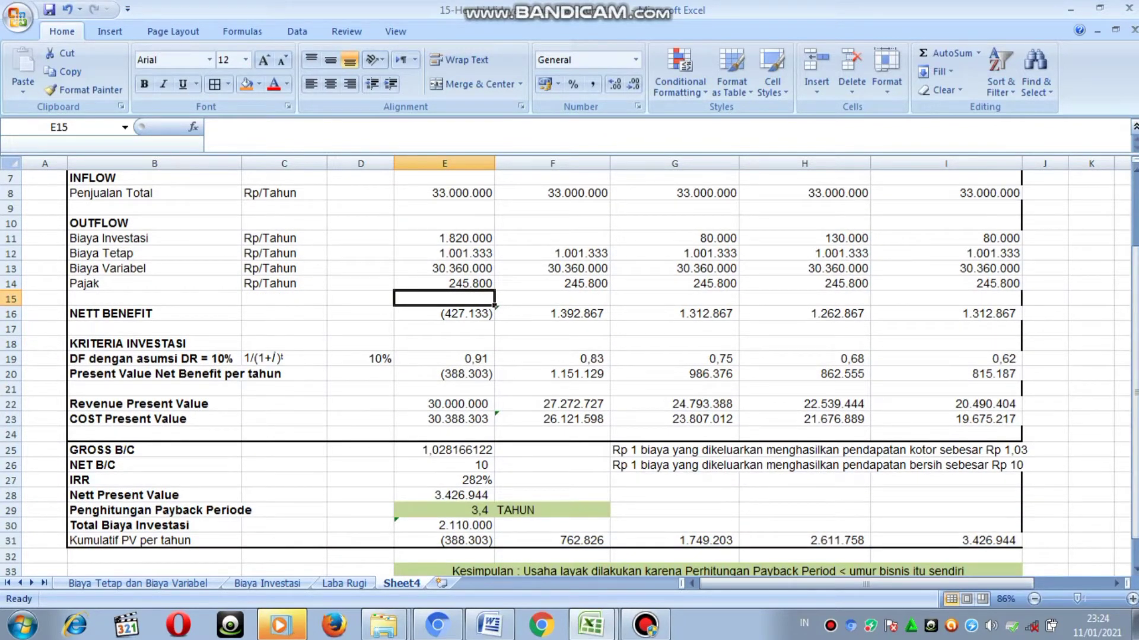
pyautogui.doubleClick(465, 313)
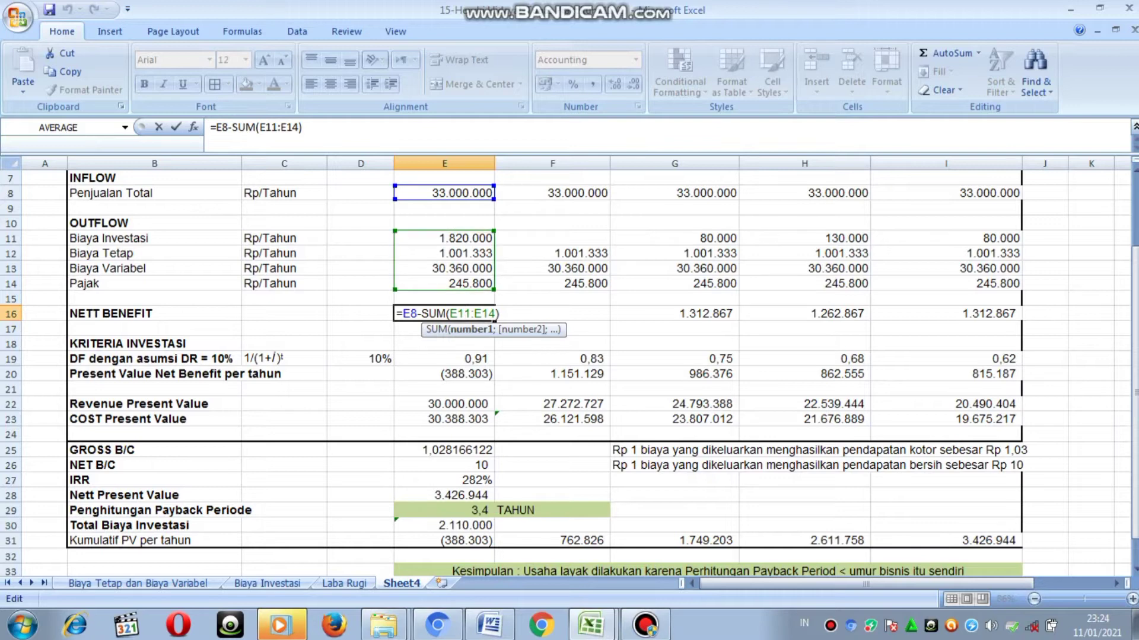
pyautogui.press('Return')
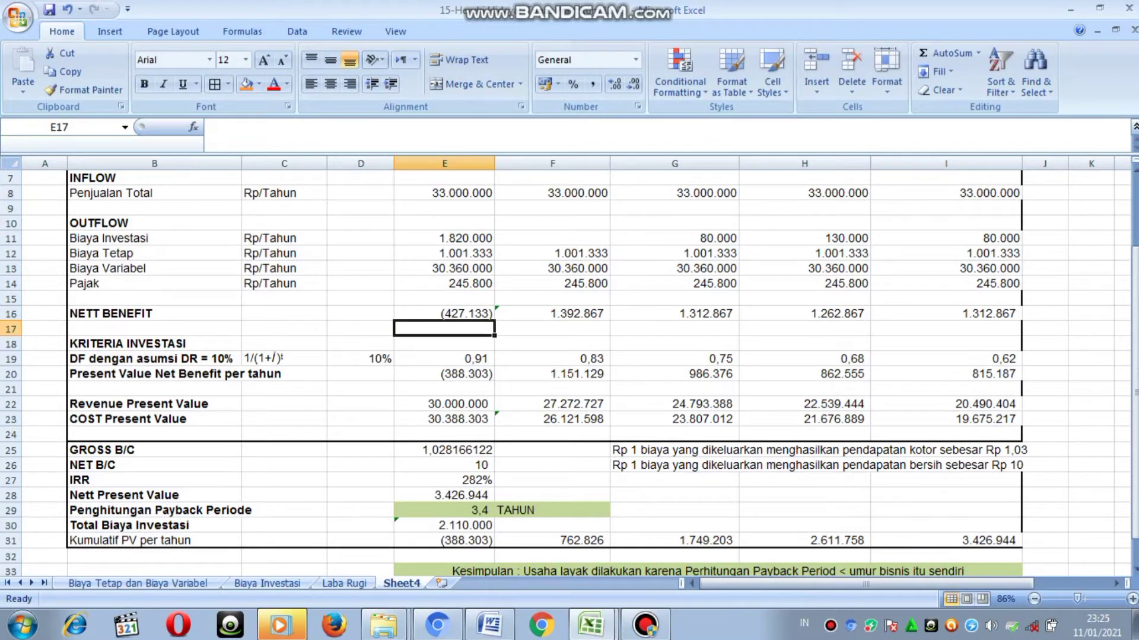
pyautogui.doubleClick(546, 314)
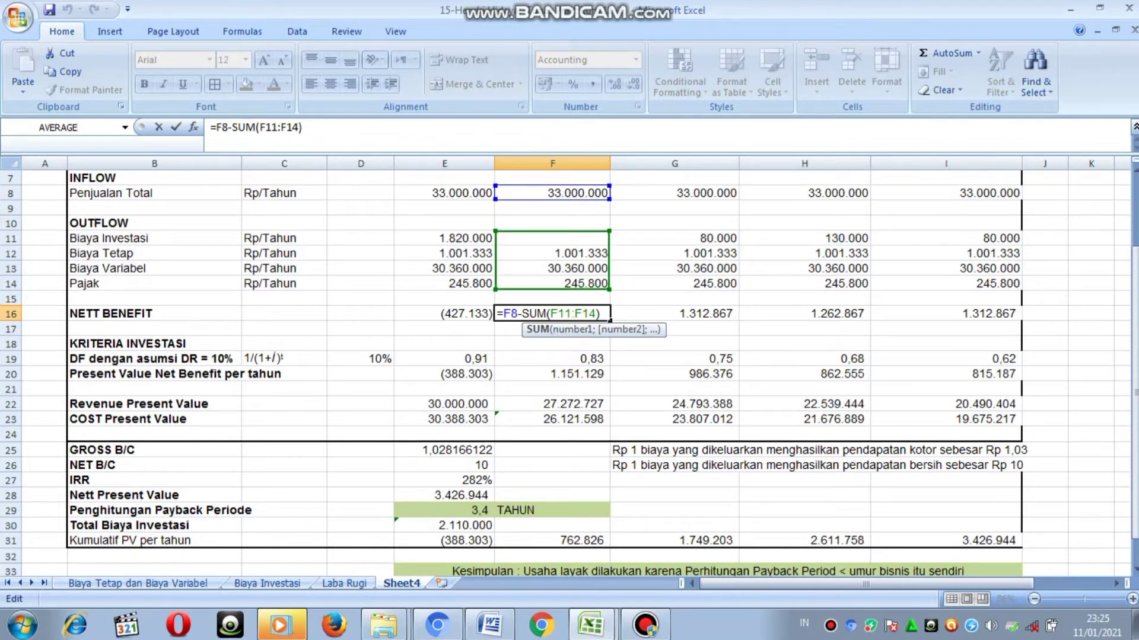
pyautogui.press('Return')
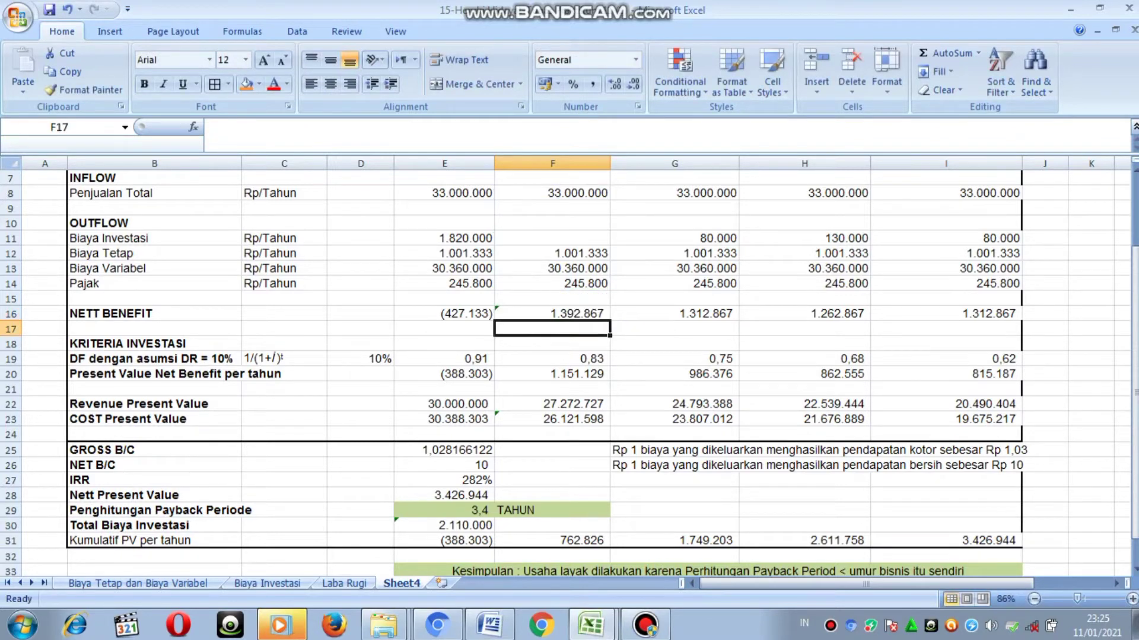
pyautogui.doubleClick(635, 314)
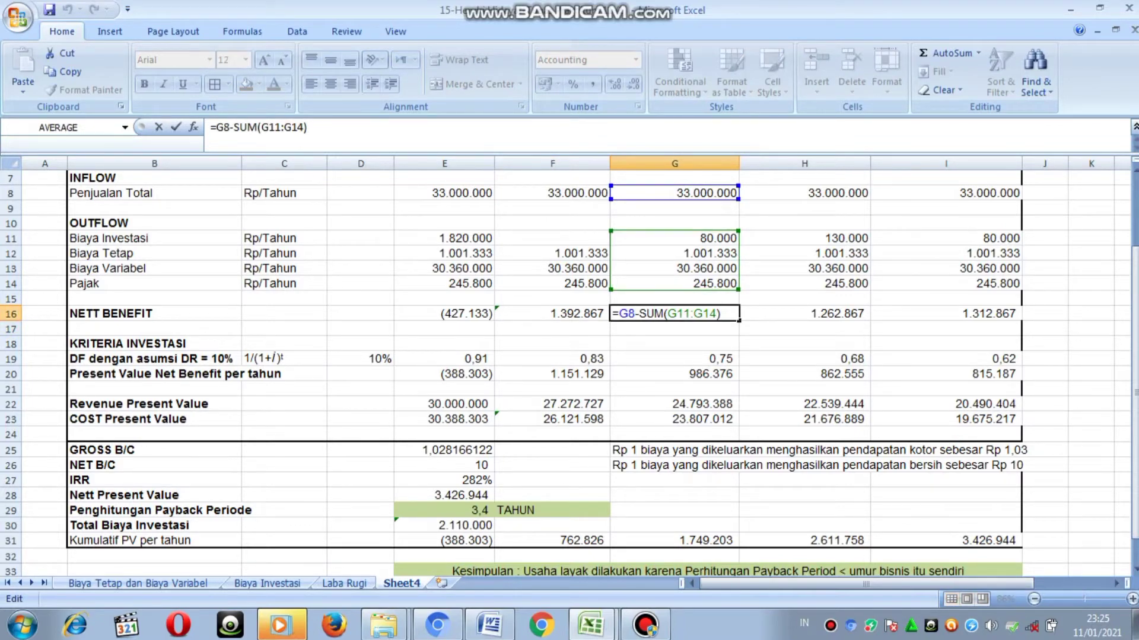
pyautogui.press('Return')
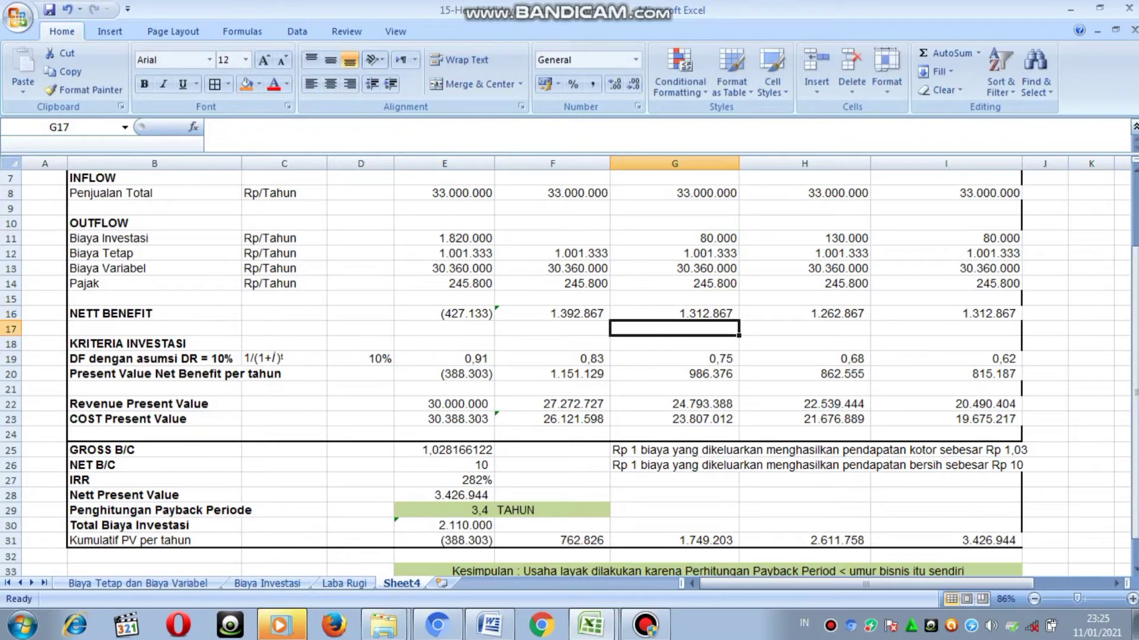
pyautogui.doubleClick(791, 313)
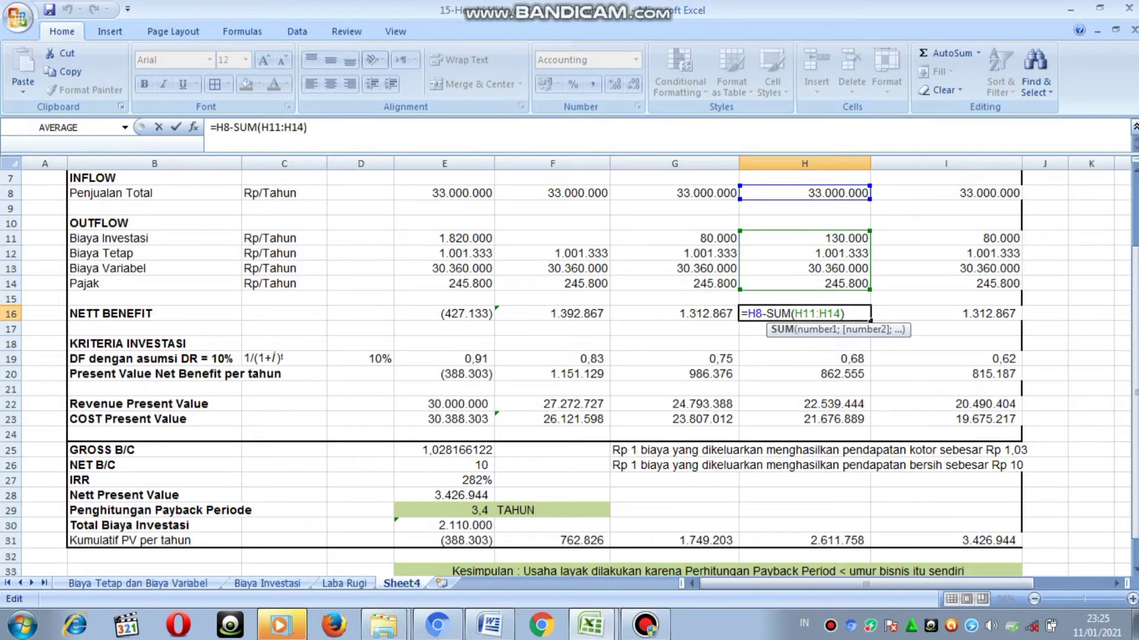
pyautogui.press('Return')
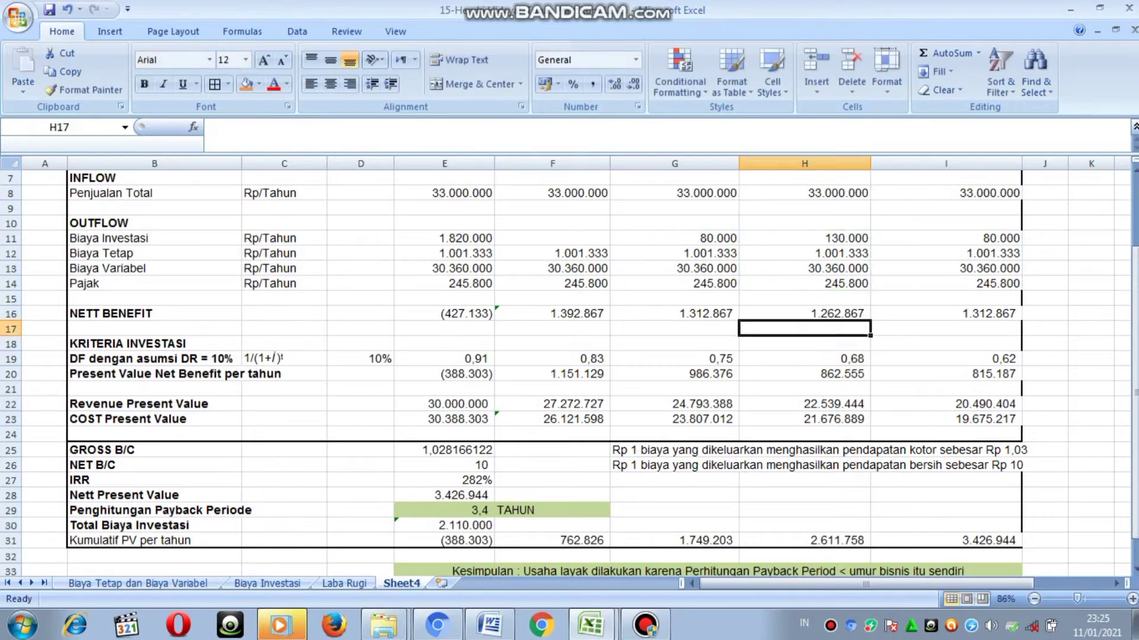
pyautogui.doubleClick(943, 314)
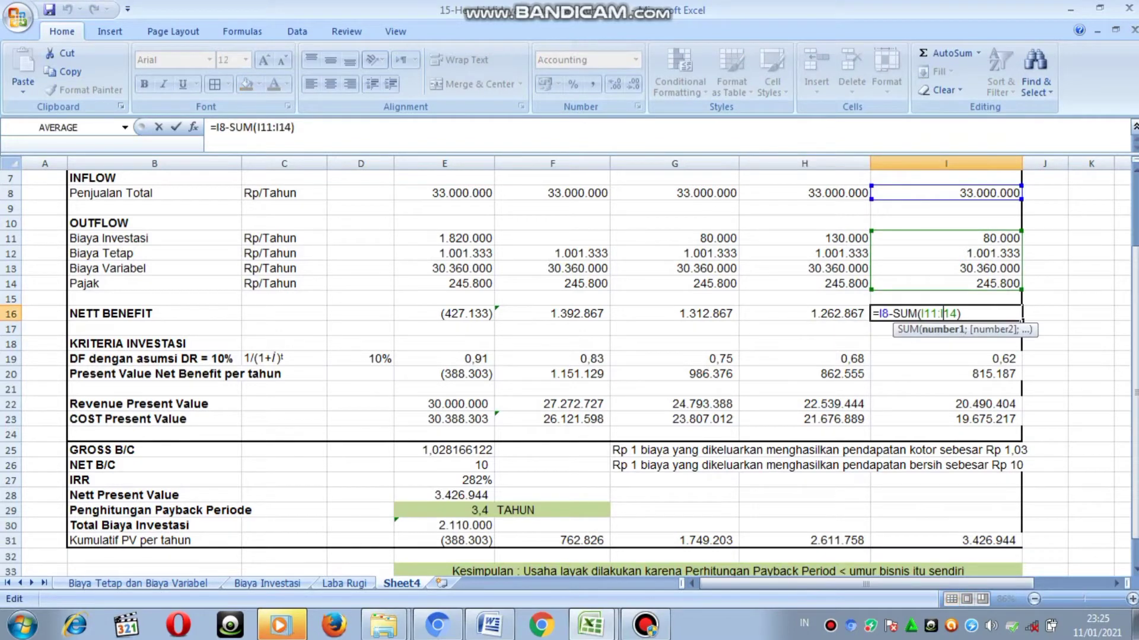
pyautogui.press('Return')
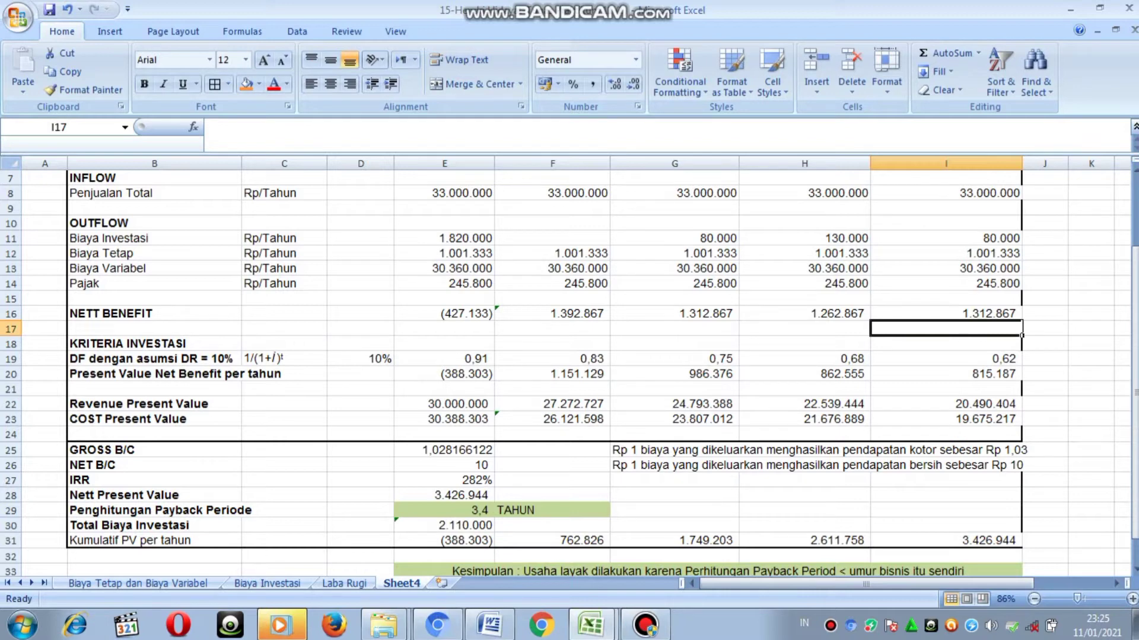
# - Inspect the discount factor formula in the "DF dengan asumsi DR = 10%" row for each year from 1 to 5
pyautogui.doubleClick(466, 359)
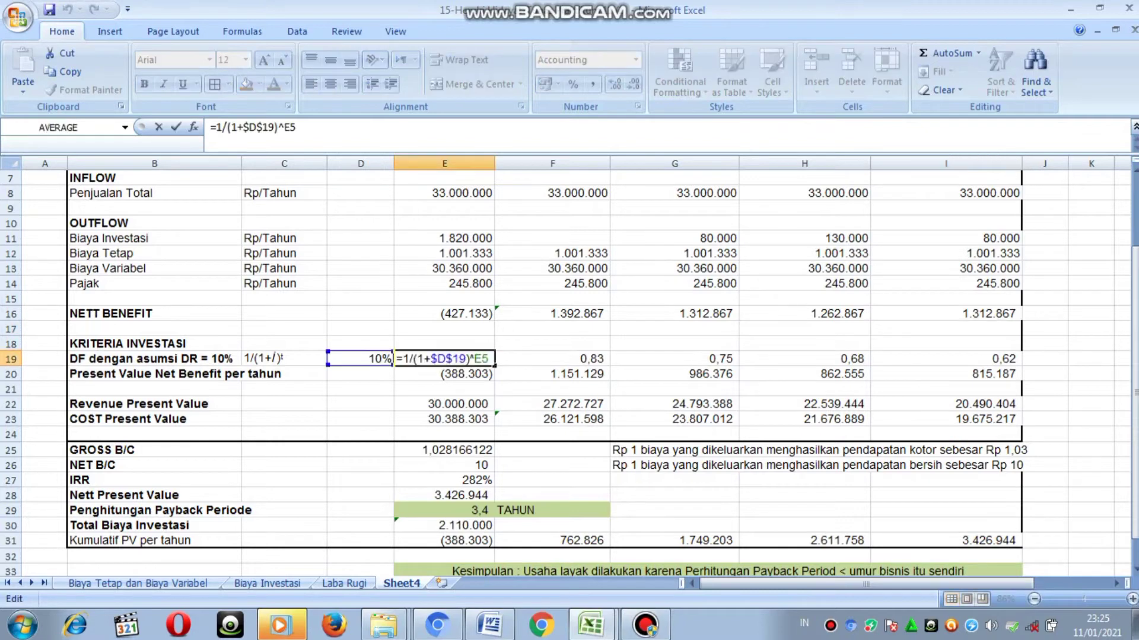
pyautogui.click(488, 359)
pyautogui.press('Return')
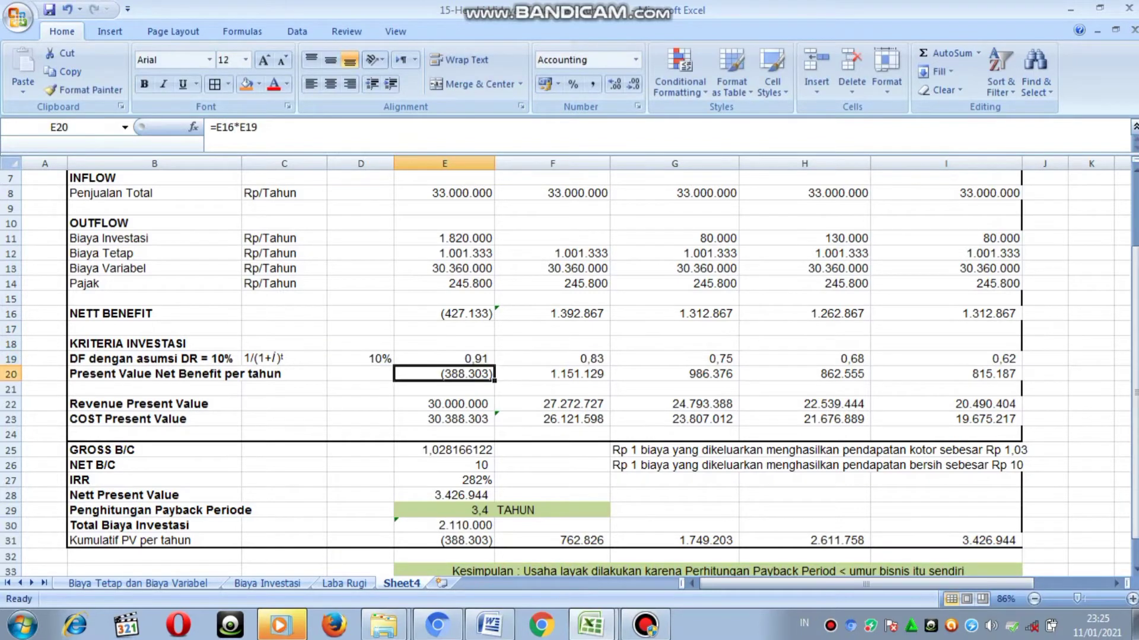
pyautogui.doubleClick(538, 359)
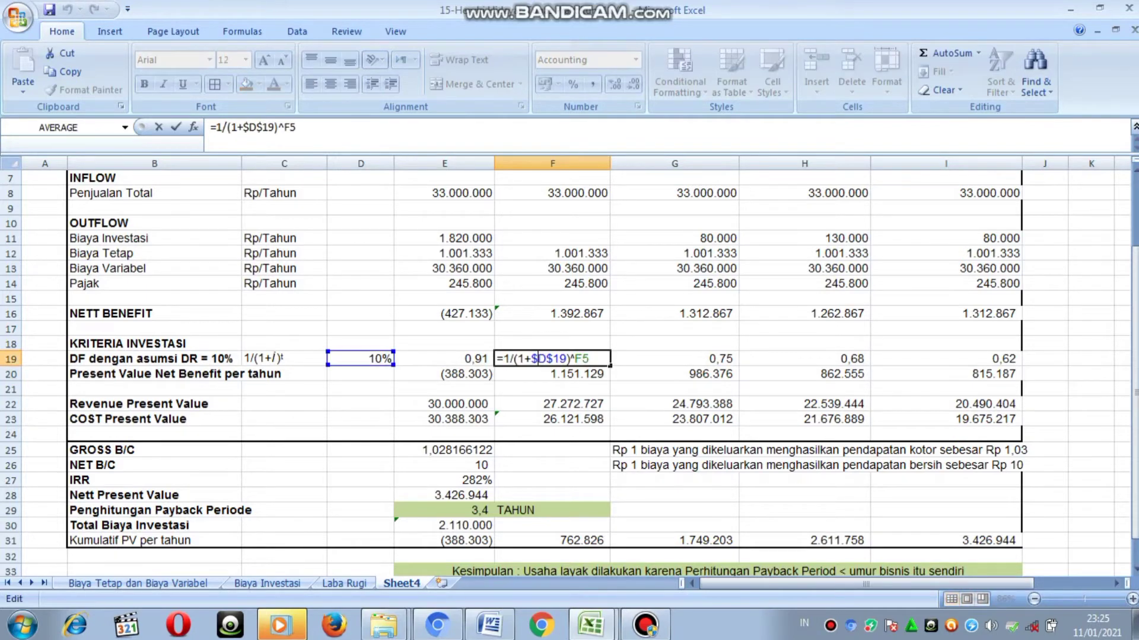
pyautogui.press('Return')
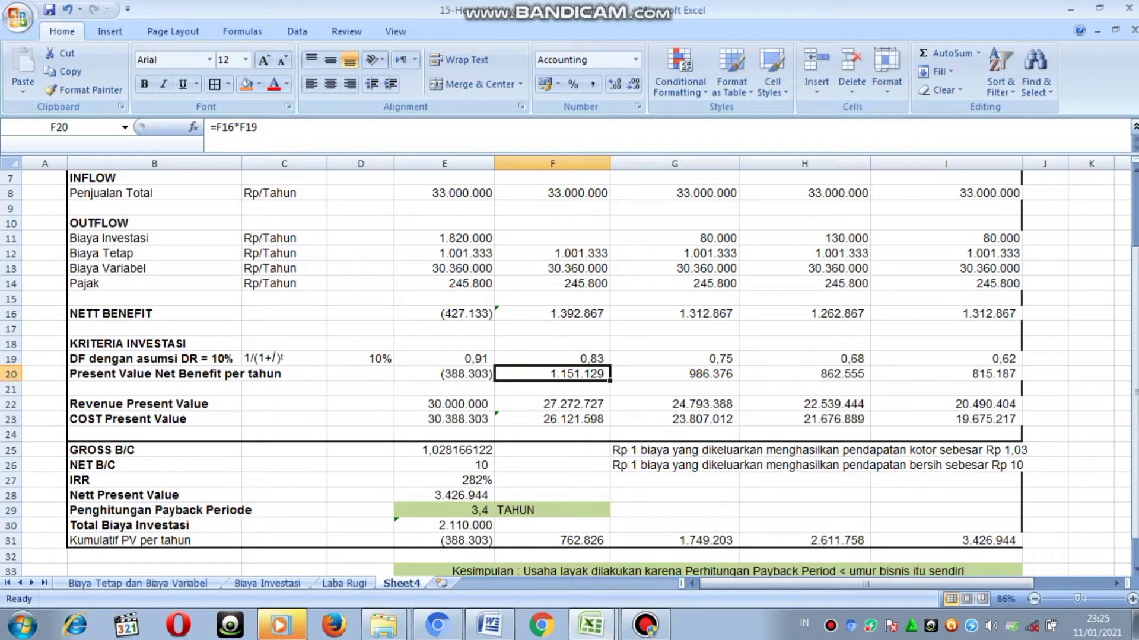
pyautogui.doubleClick(674, 358)
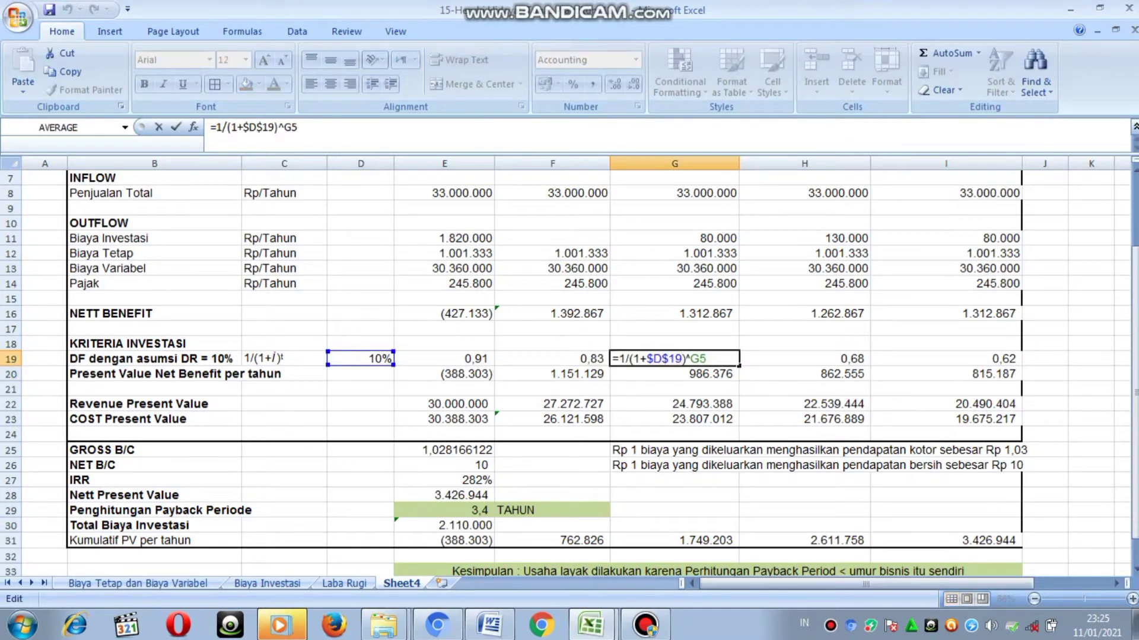
pyautogui.press('Return')
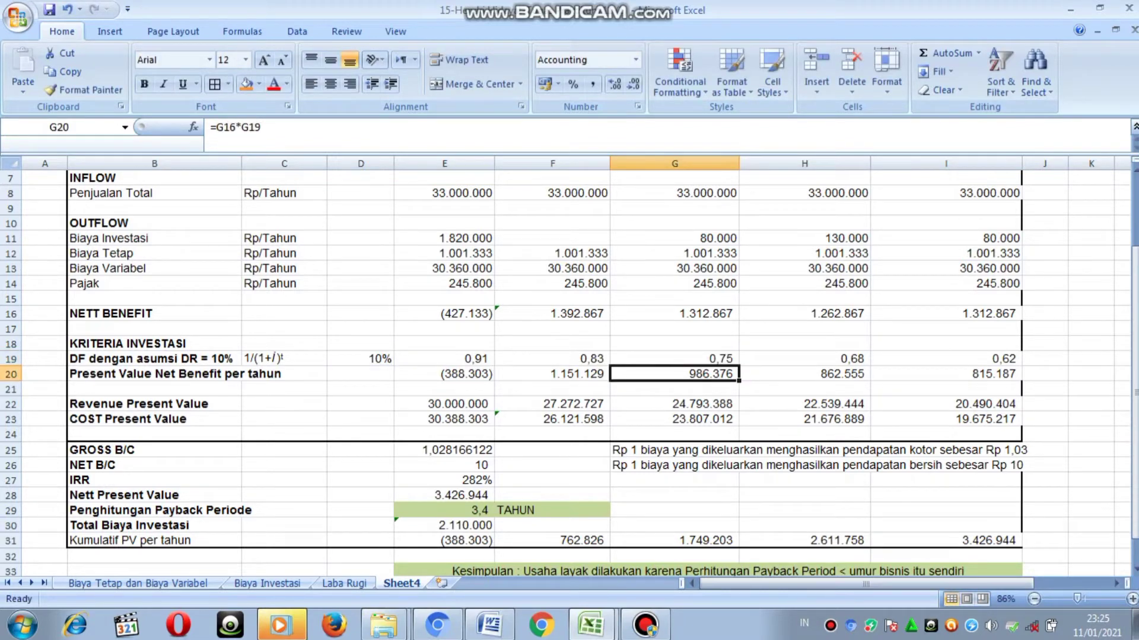
pyautogui.click(804, 359)
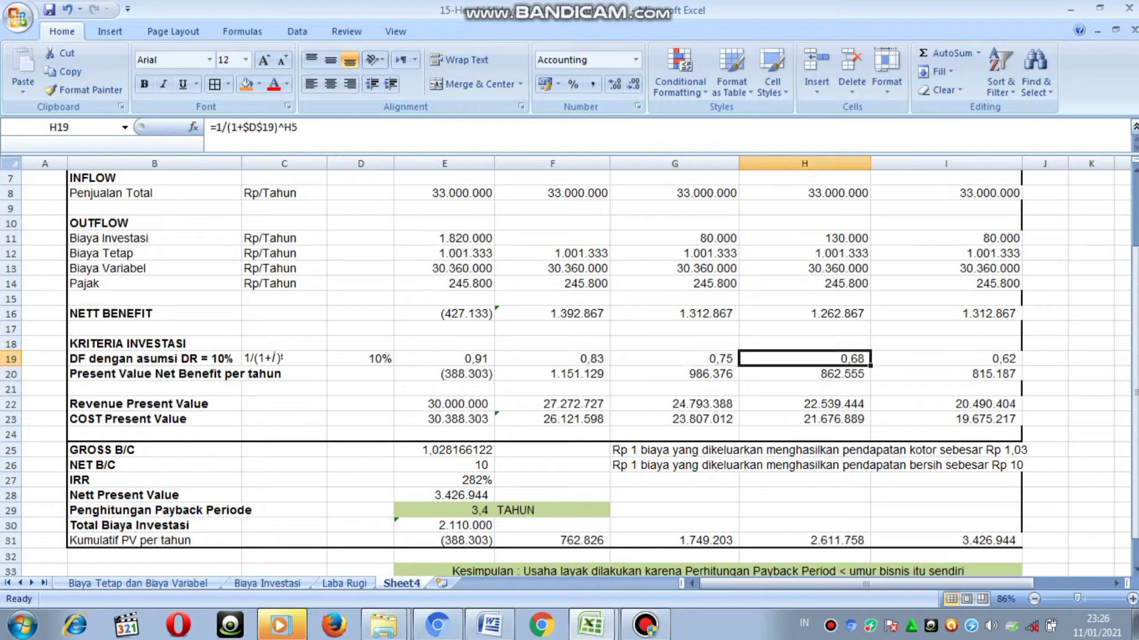
pyautogui.press('F2')
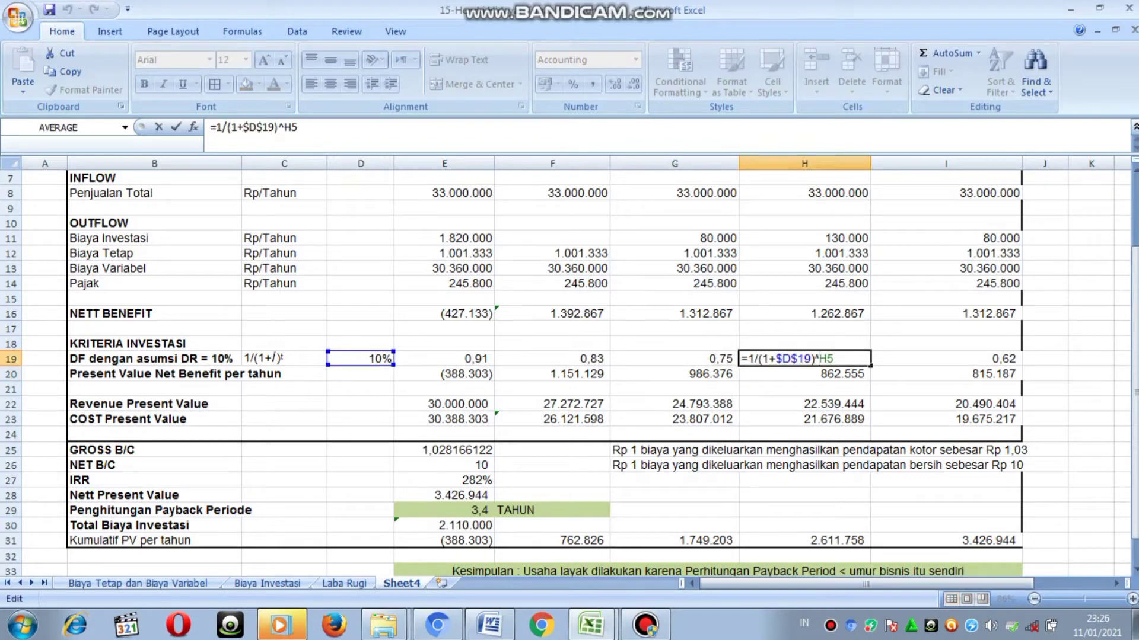
pyautogui.press('Return')
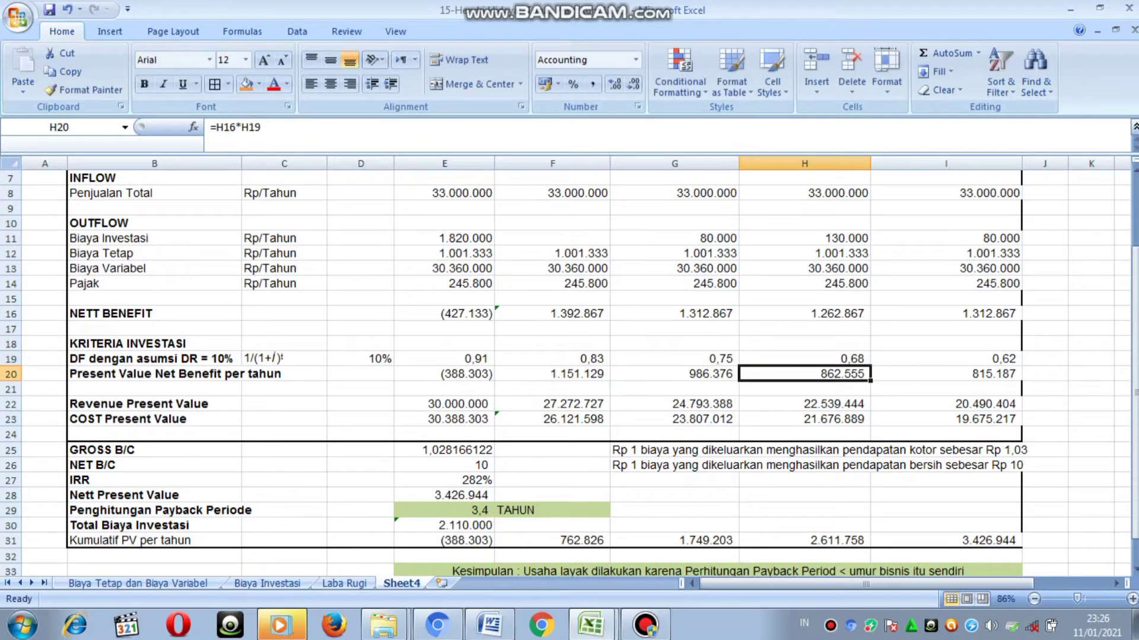
pyautogui.doubleClick(946, 359)
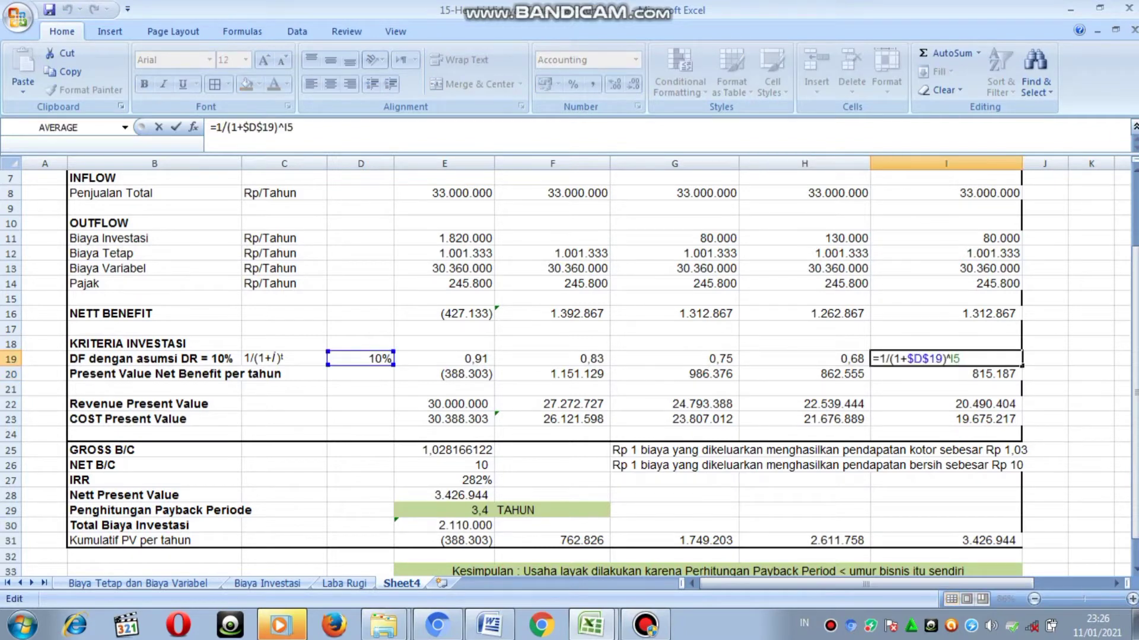
pyautogui.press('Return')
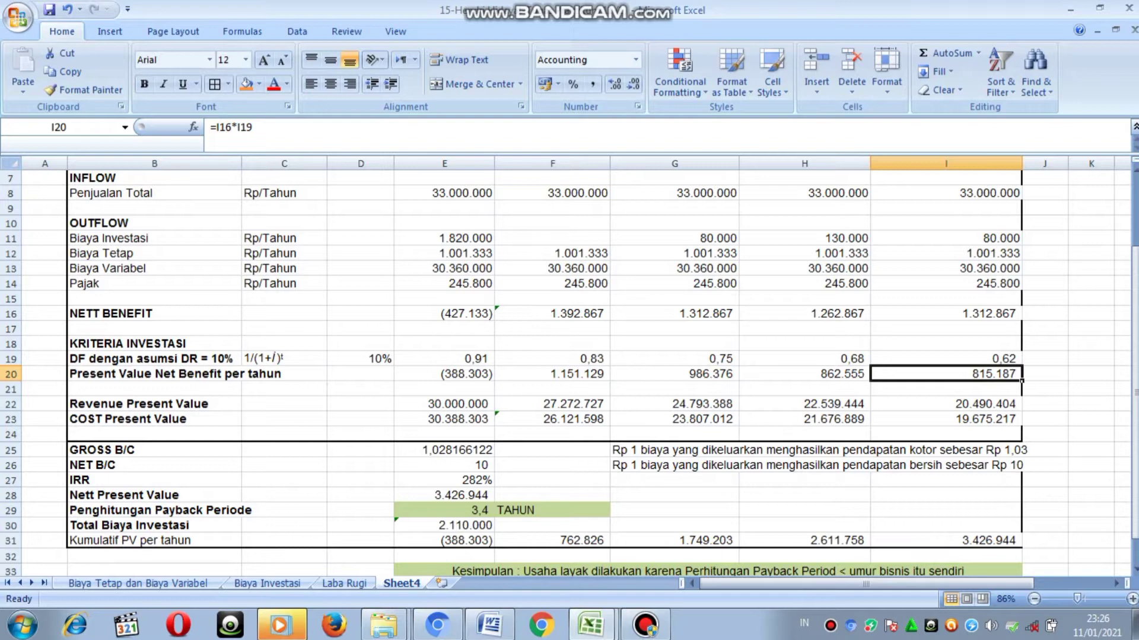
# - Inspect the Present Value Net Benefit per tahun formula for each year from 1 to 5, leaving each cell as it is
pyautogui.doubleClick(444, 374)
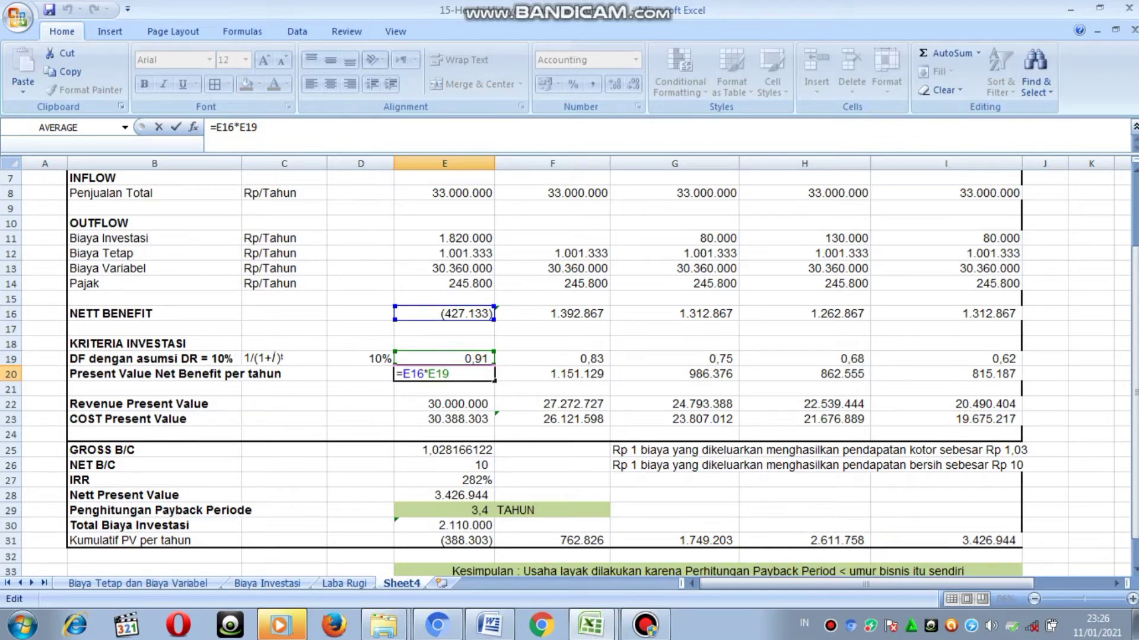
pyautogui.press('Return')
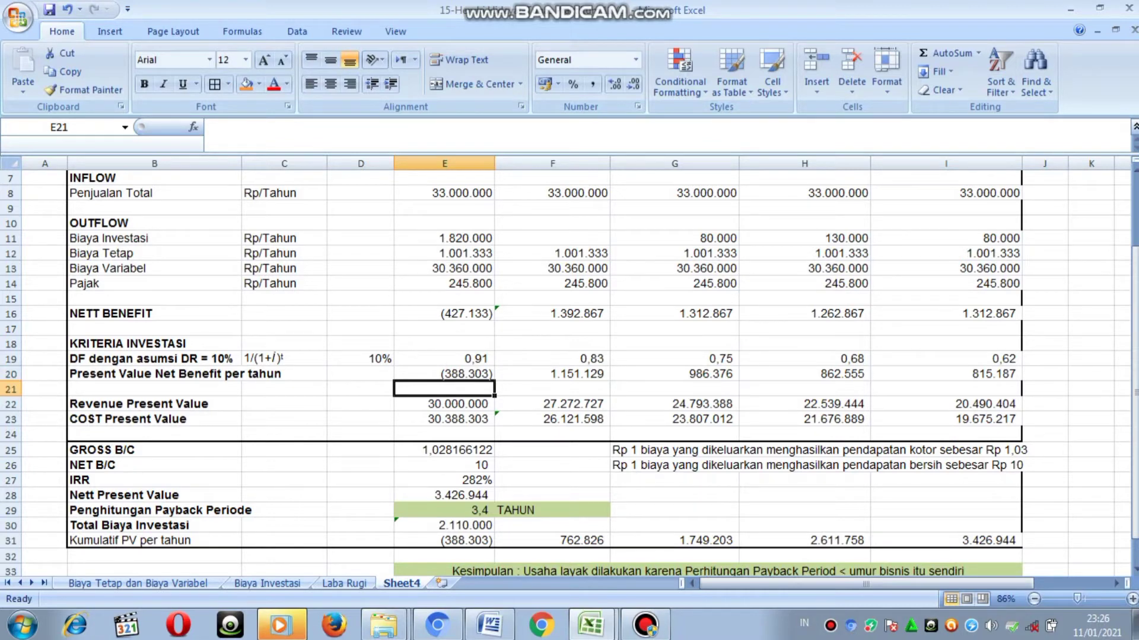
pyautogui.click(552, 374)
pyautogui.press('F2')
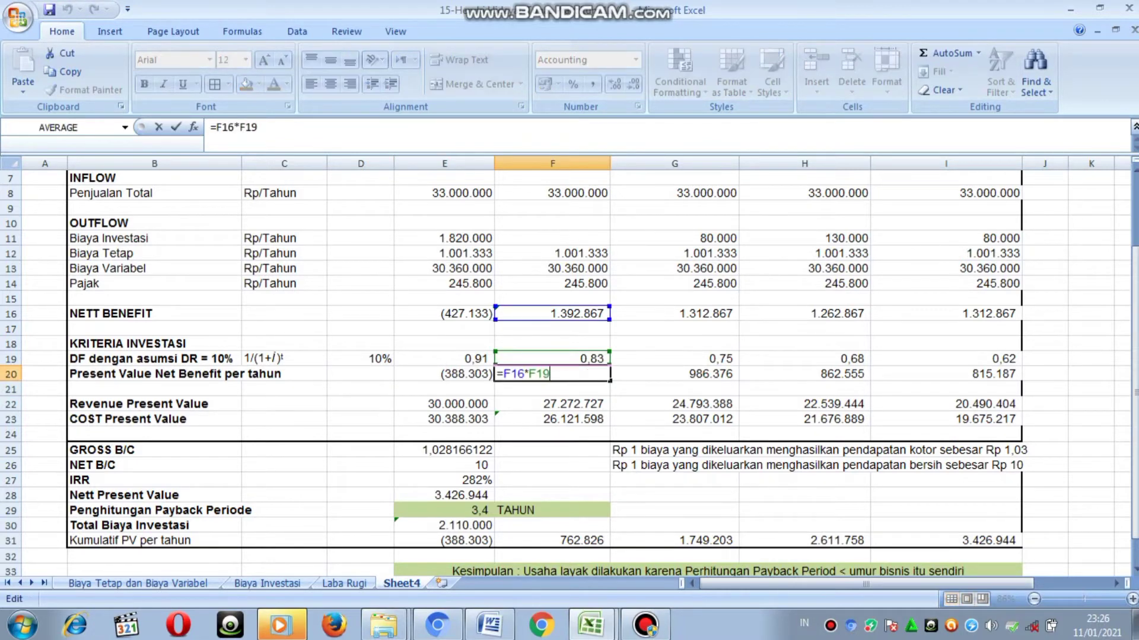
pyautogui.press('Return')
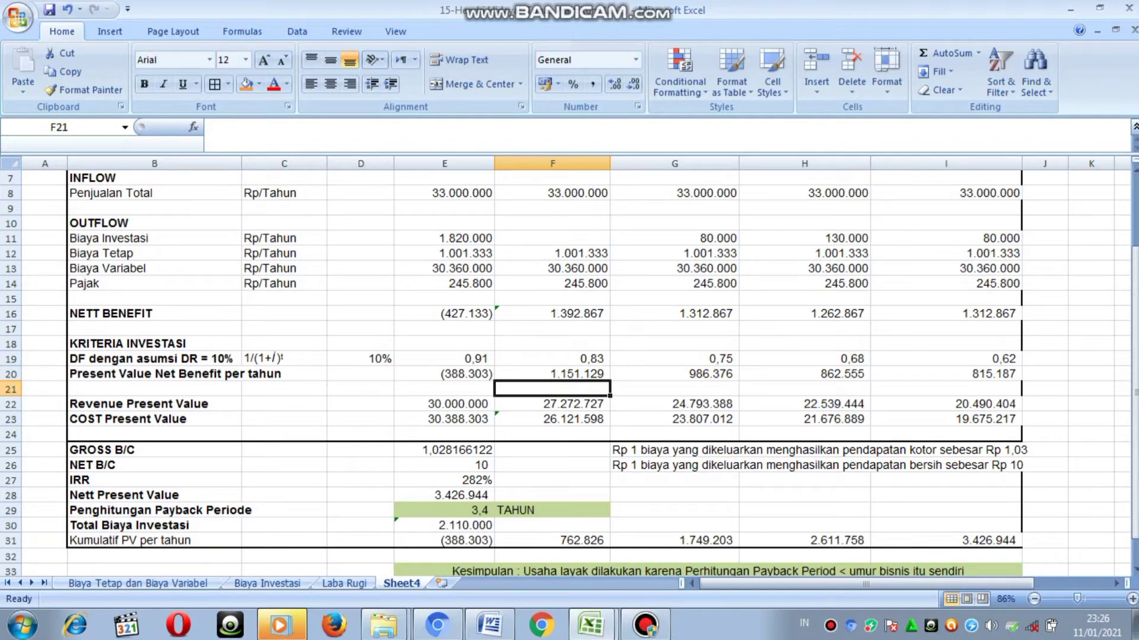
pyautogui.doubleClick(647, 374)
pyautogui.click(670, 374)
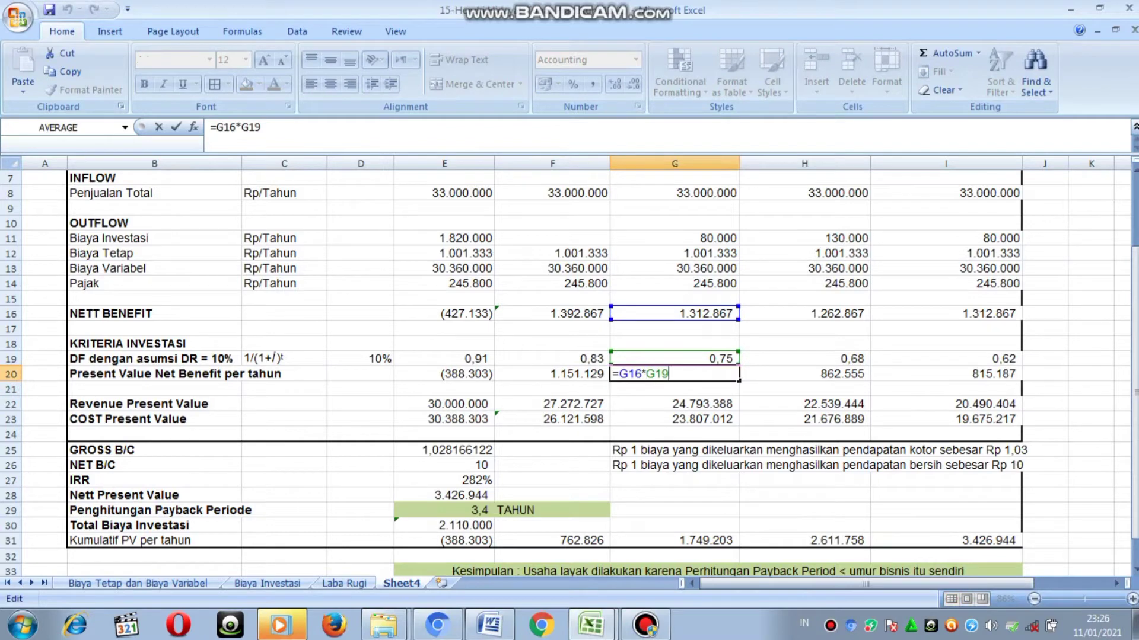
pyautogui.press('Return')
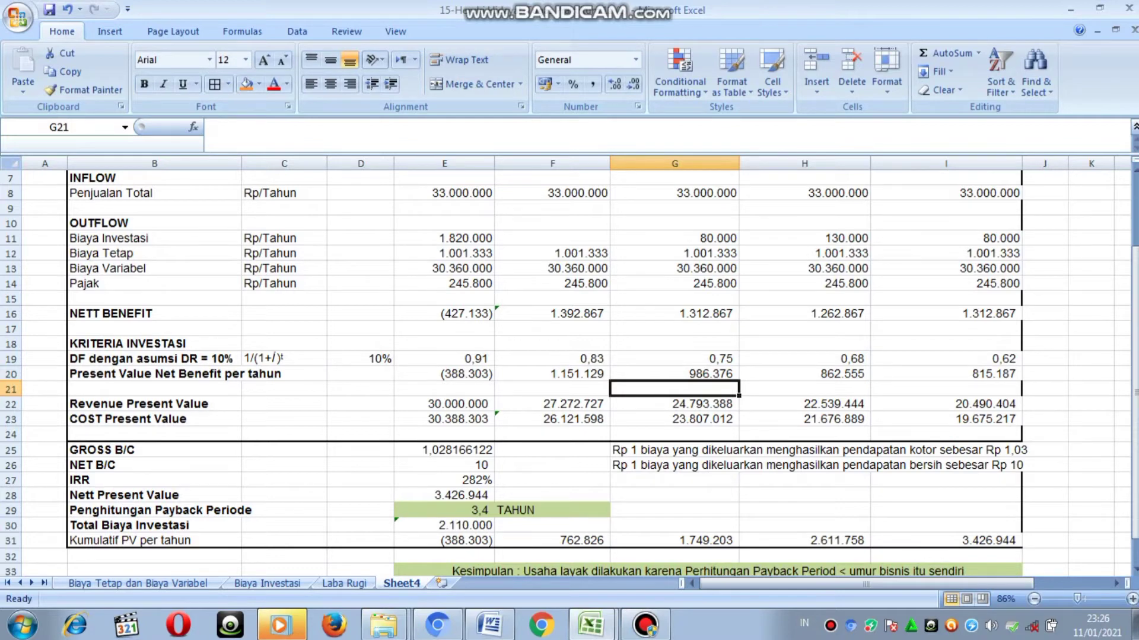
pyautogui.doubleClick(799, 374)
pyautogui.click(794, 374)
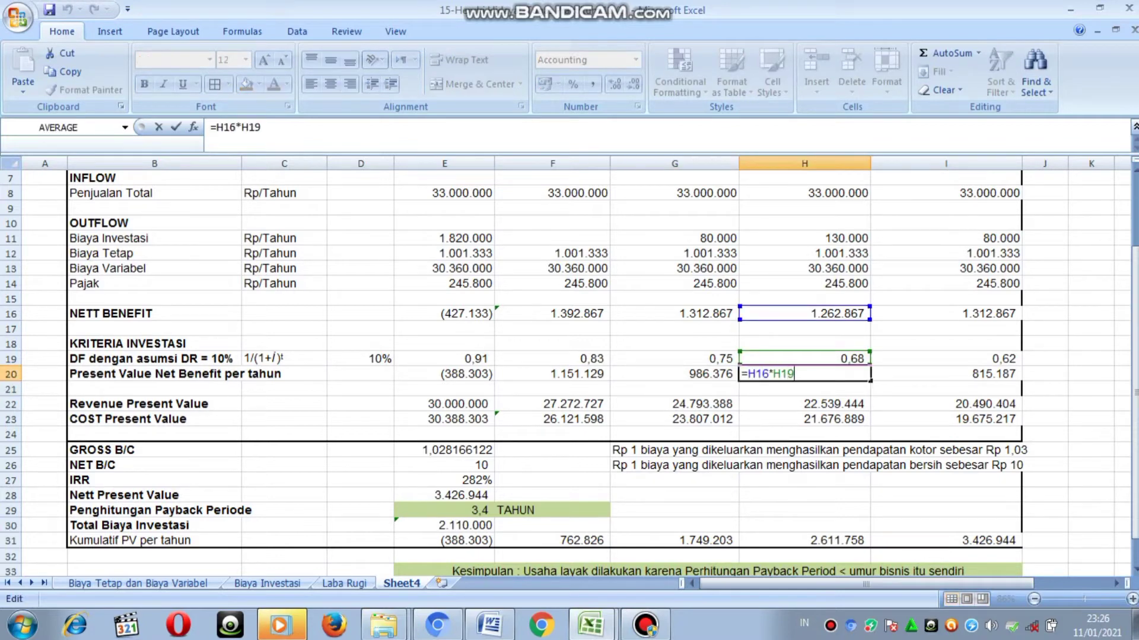
pyautogui.press('Return')
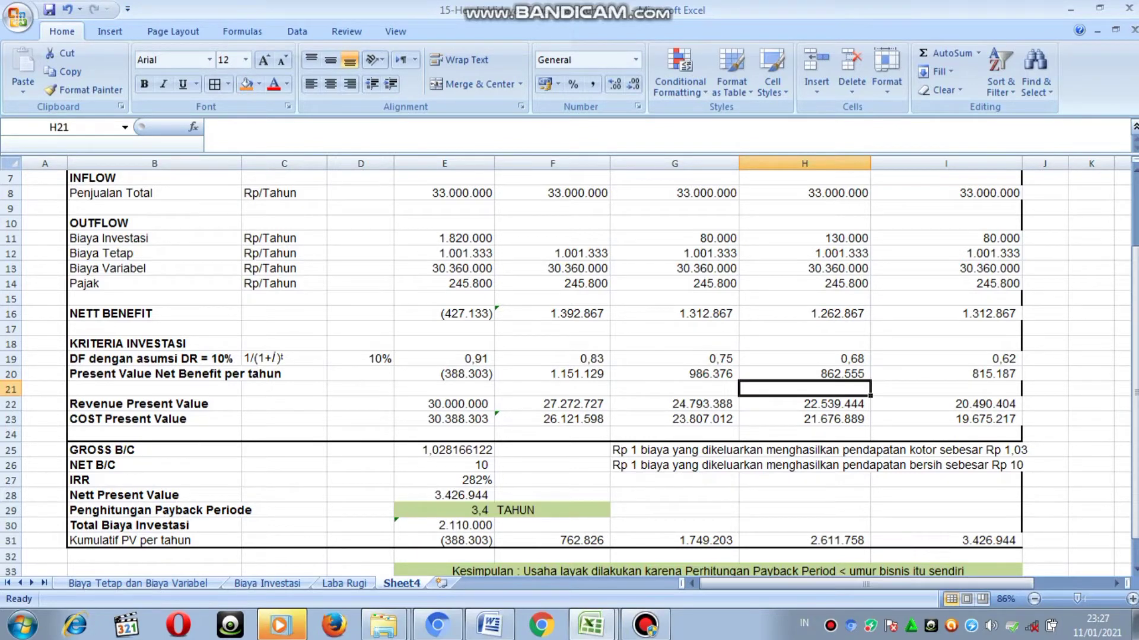
pyautogui.click(945, 374)
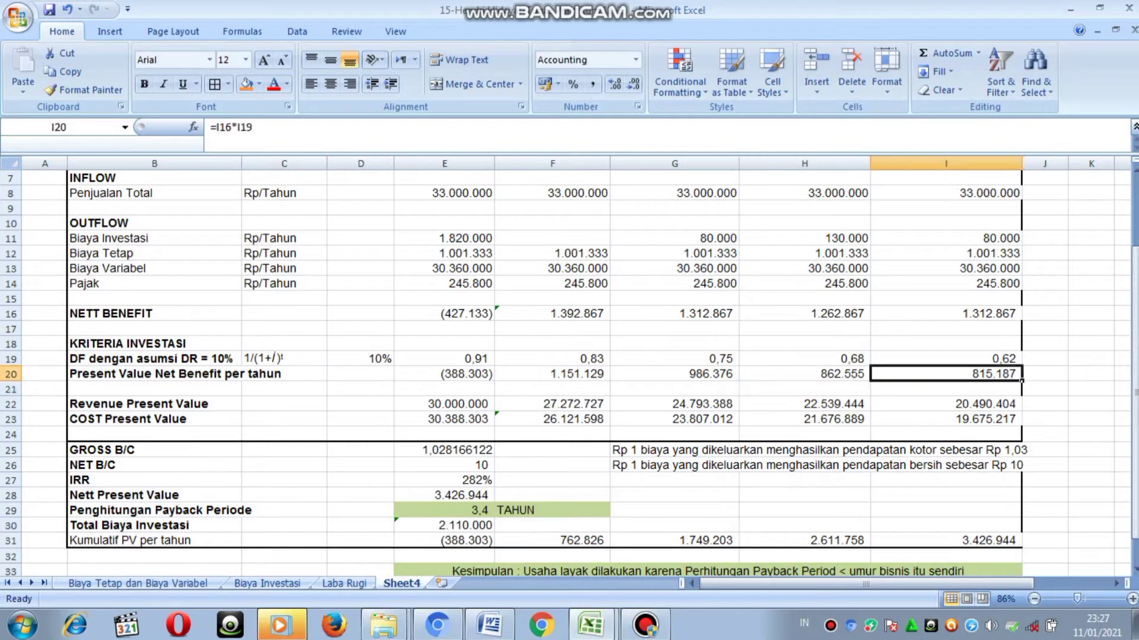
pyautogui.press('F2')
pyautogui.press('Return')
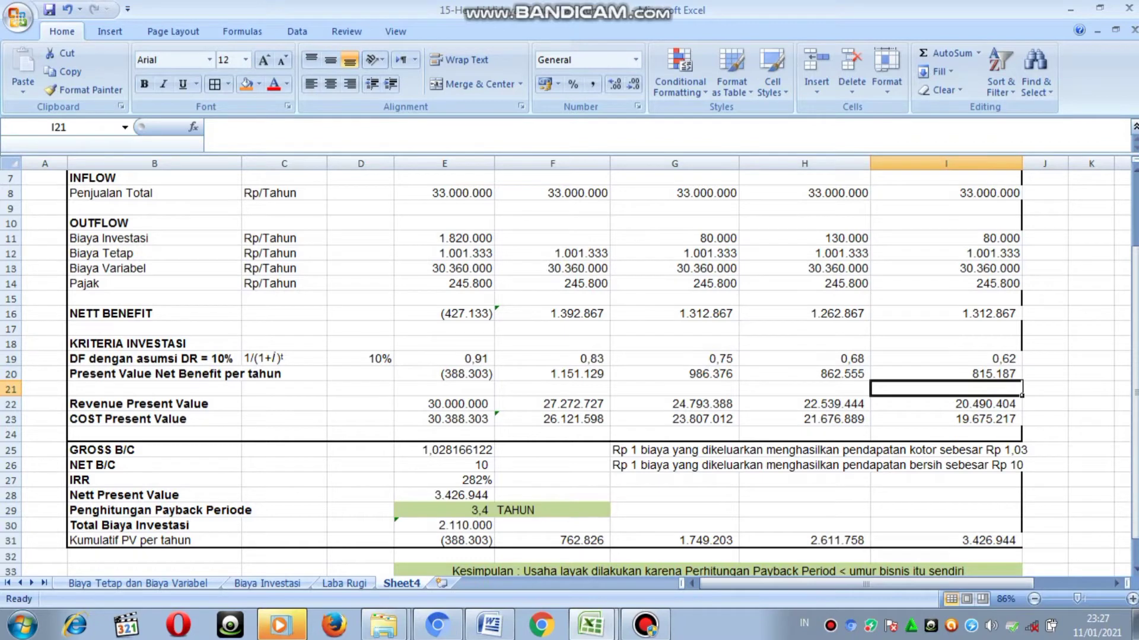
# - Inspect the Revenue Present Value formula of each year from 1 to 5, checking which sales and discount factor cells it multiplies
pyautogui.doubleClick(429, 404)
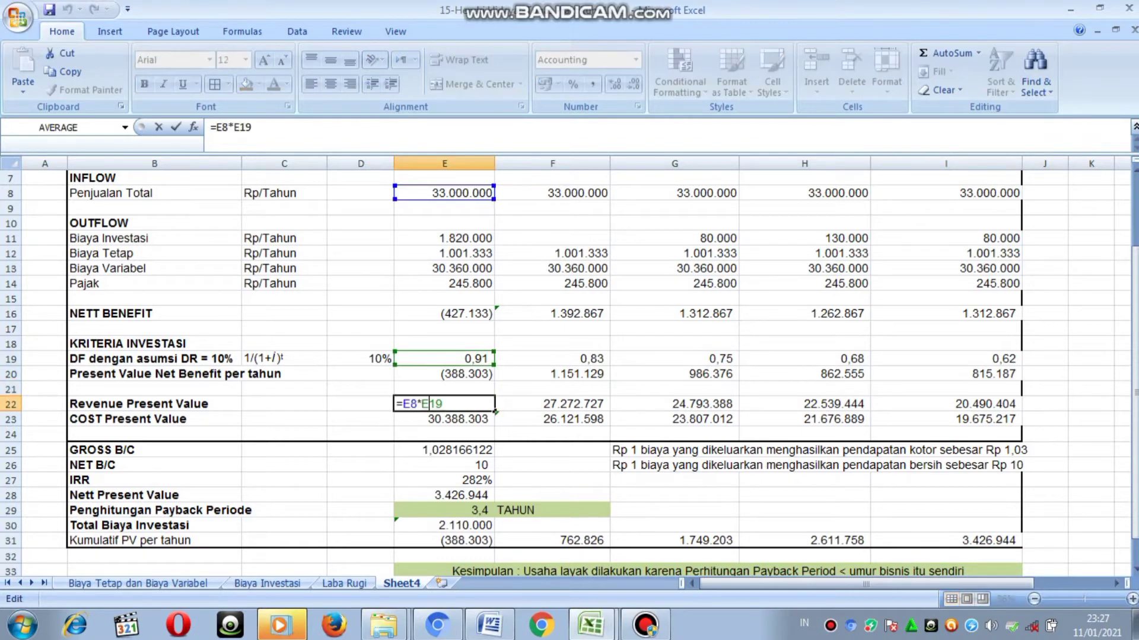
pyautogui.press('Return')
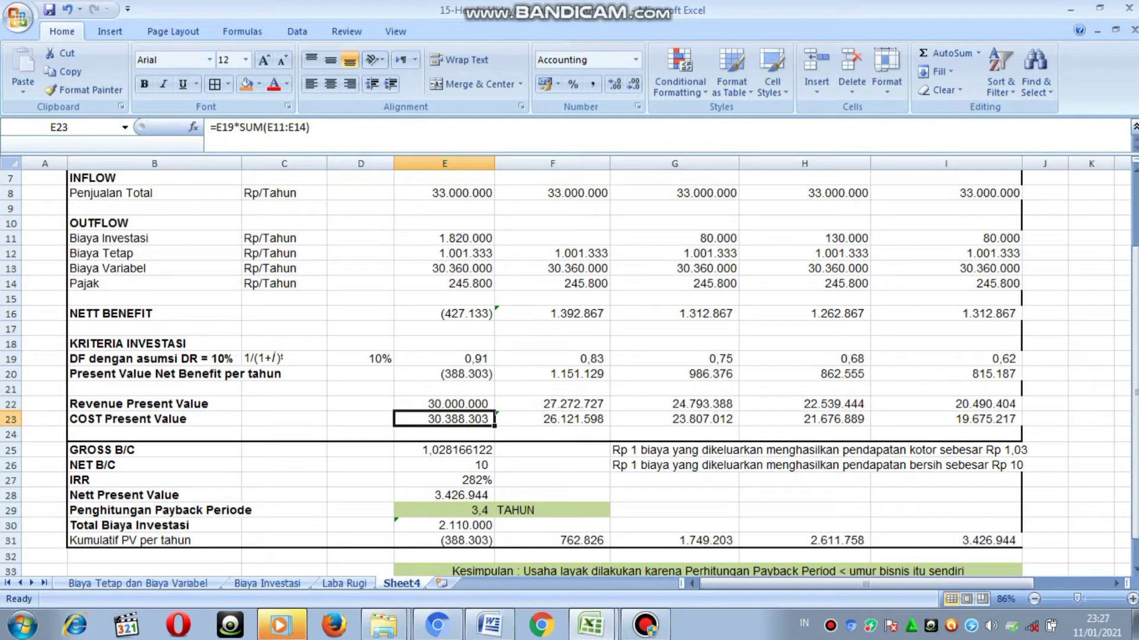
pyautogui.click(443, 404)
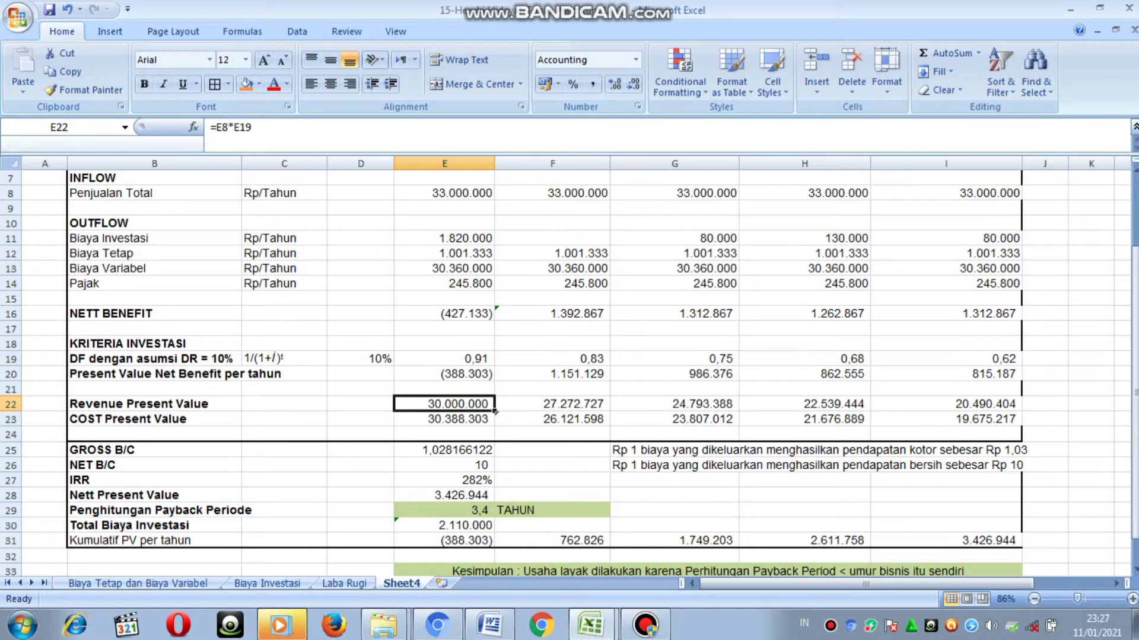
pyautogui.press('F2')
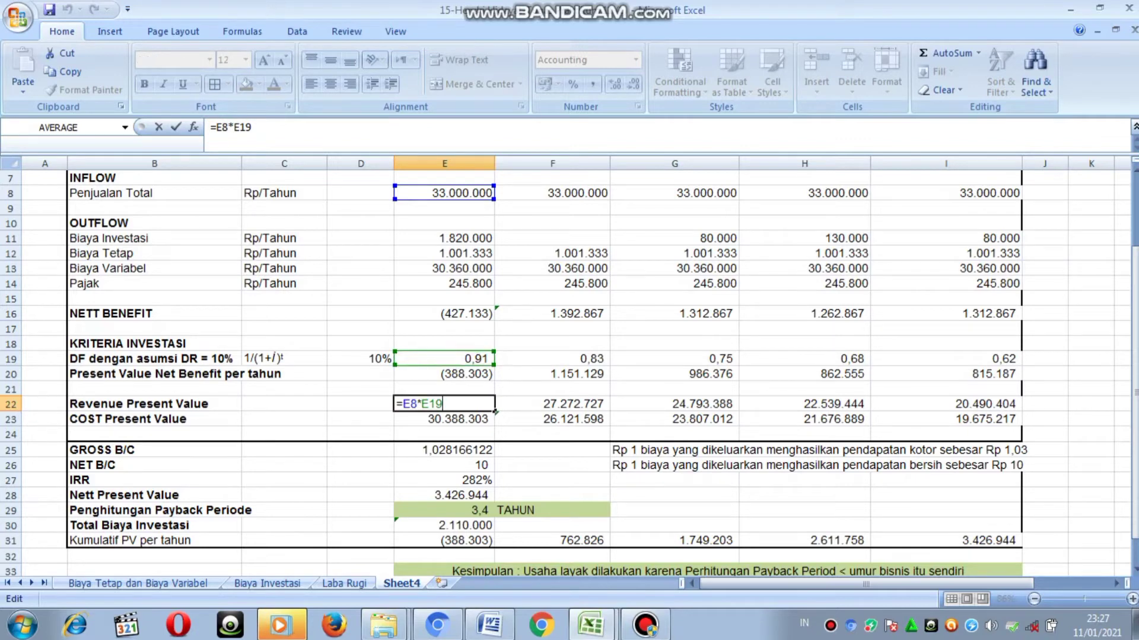
pyautogui.press('Return')
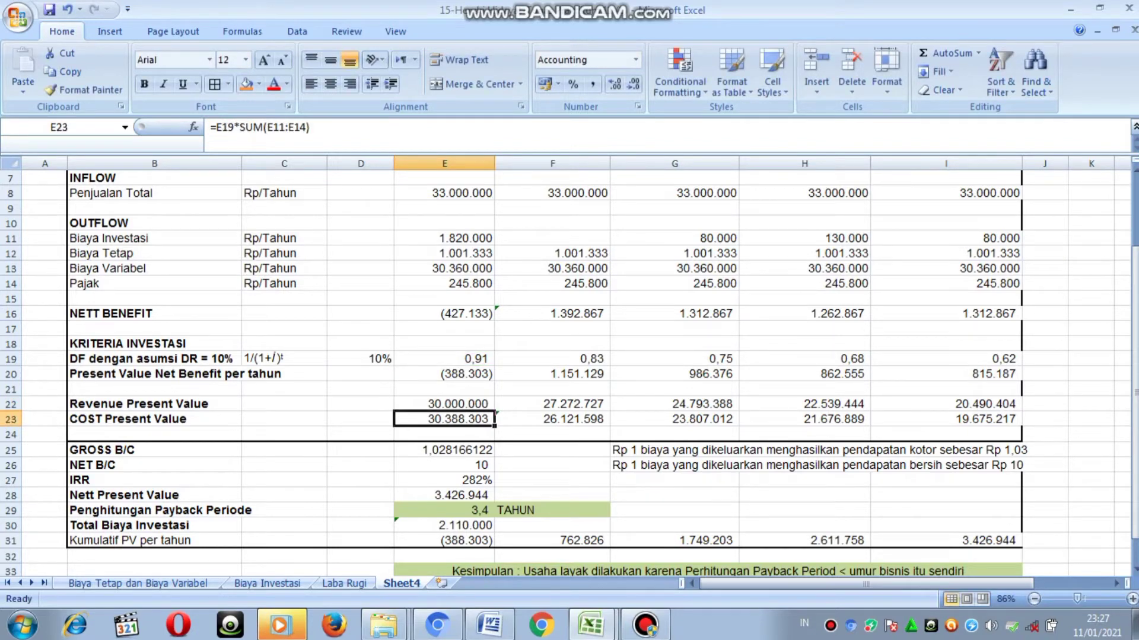
pyautogui.doubleClick(552, 403)
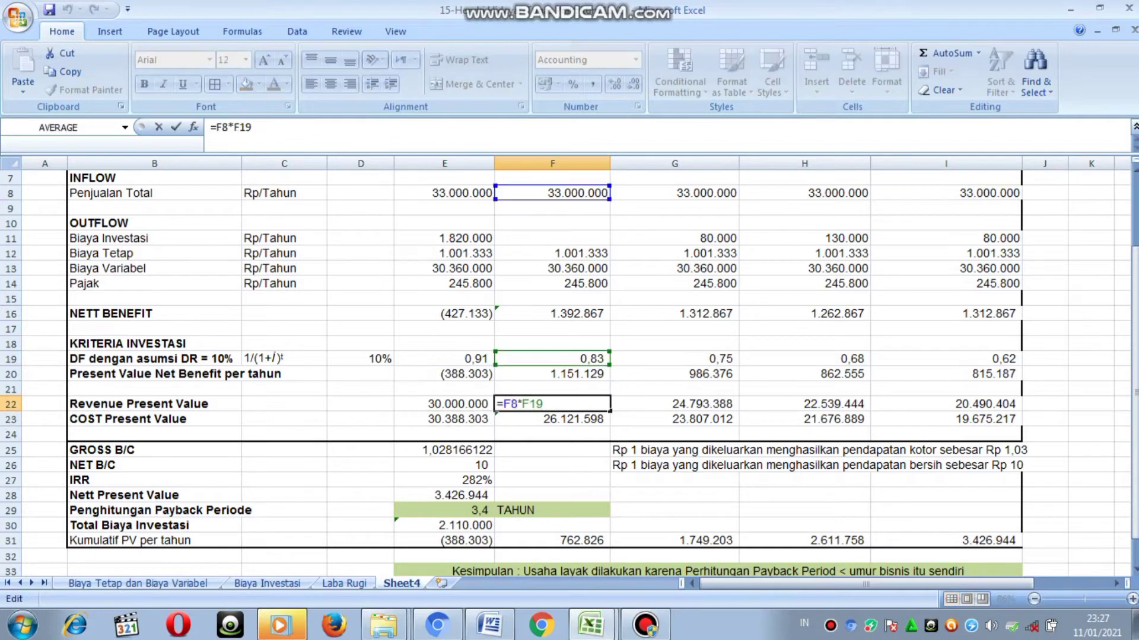
pyautogui.press('Return')
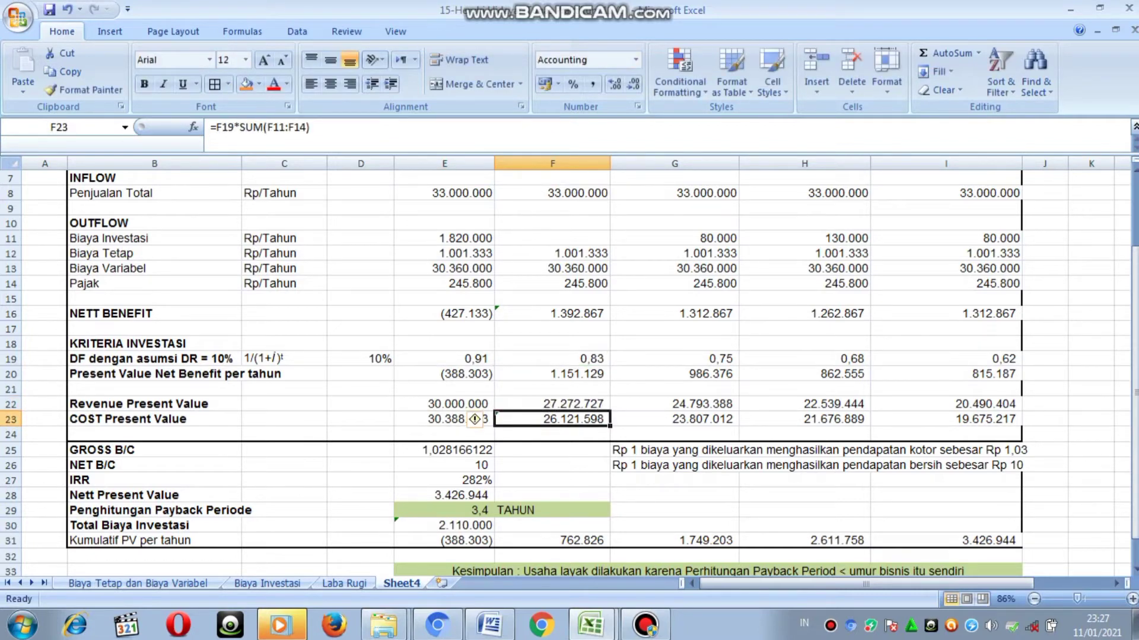
pyautogui.click(552, 404)
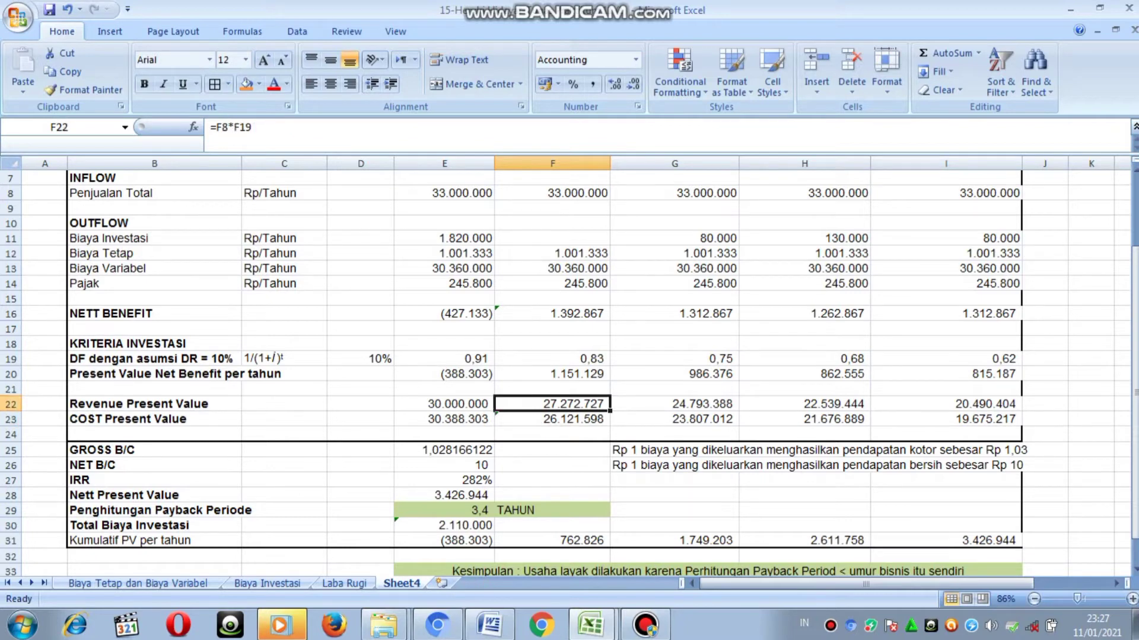
pyautogui.doubleClick(674, 404)
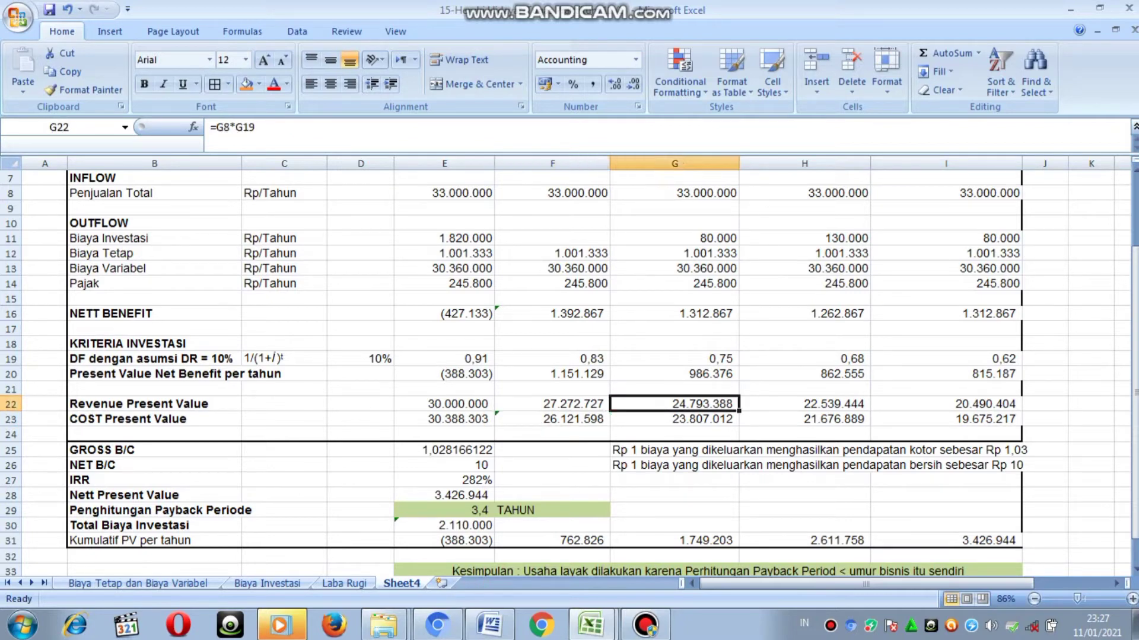
pyautogui.hotkey('ctrl', 'Return')
pyautogui.click(804, 404)
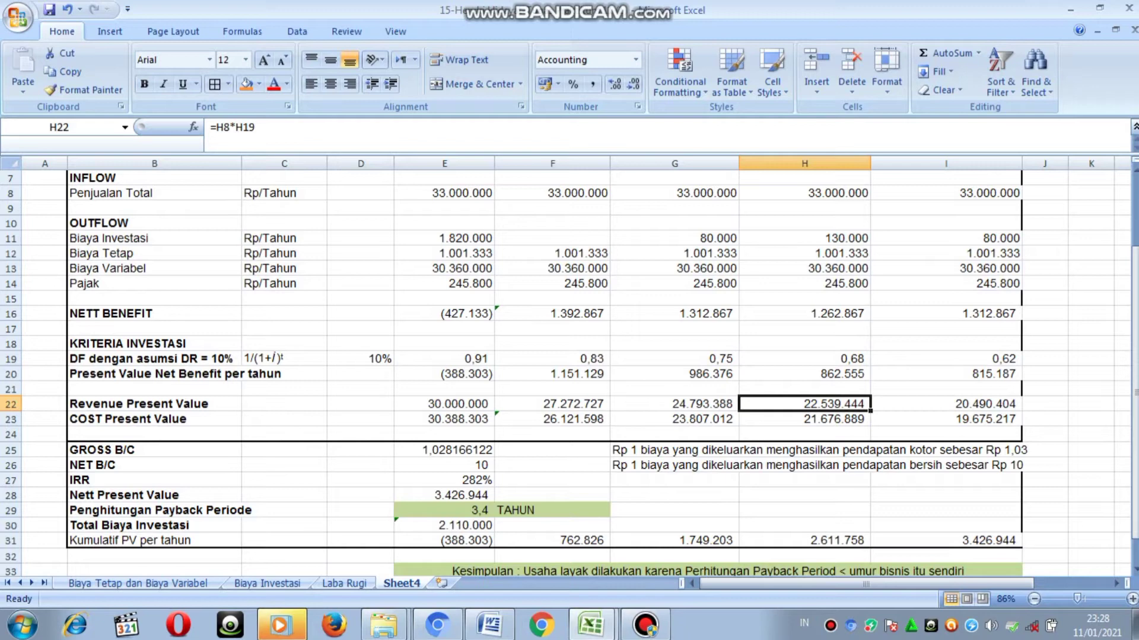
pyautogui.click(946, 404)
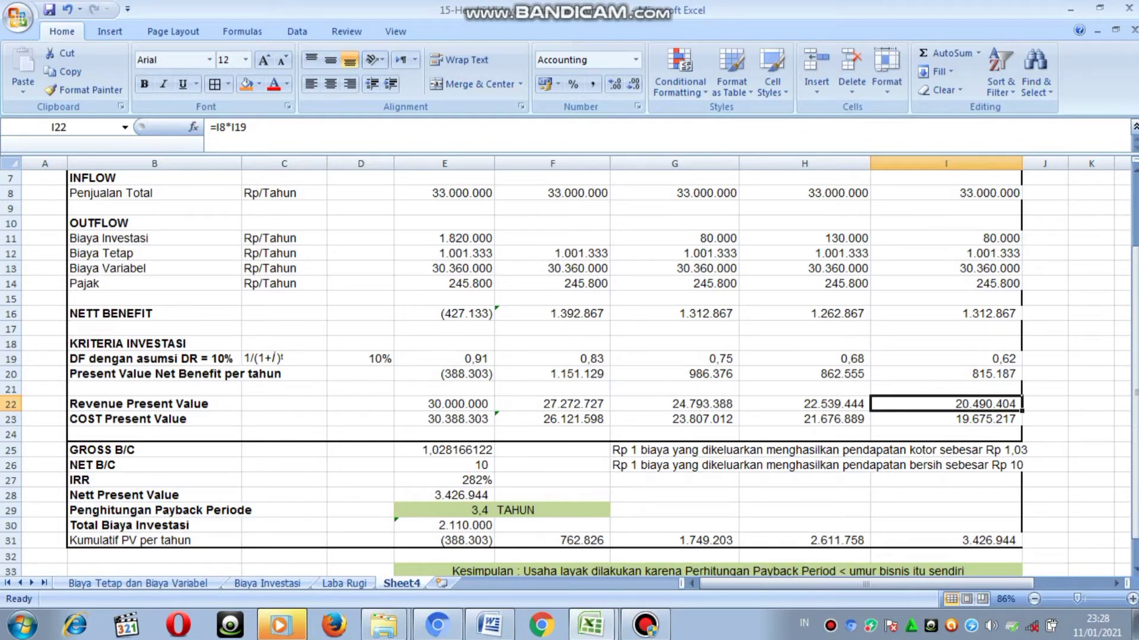
# - Inspect the COST Present Value formula of each year from 1 to 5, checking the discount factor and outflow range it references
pyautogui.doubleClick(436, 419)
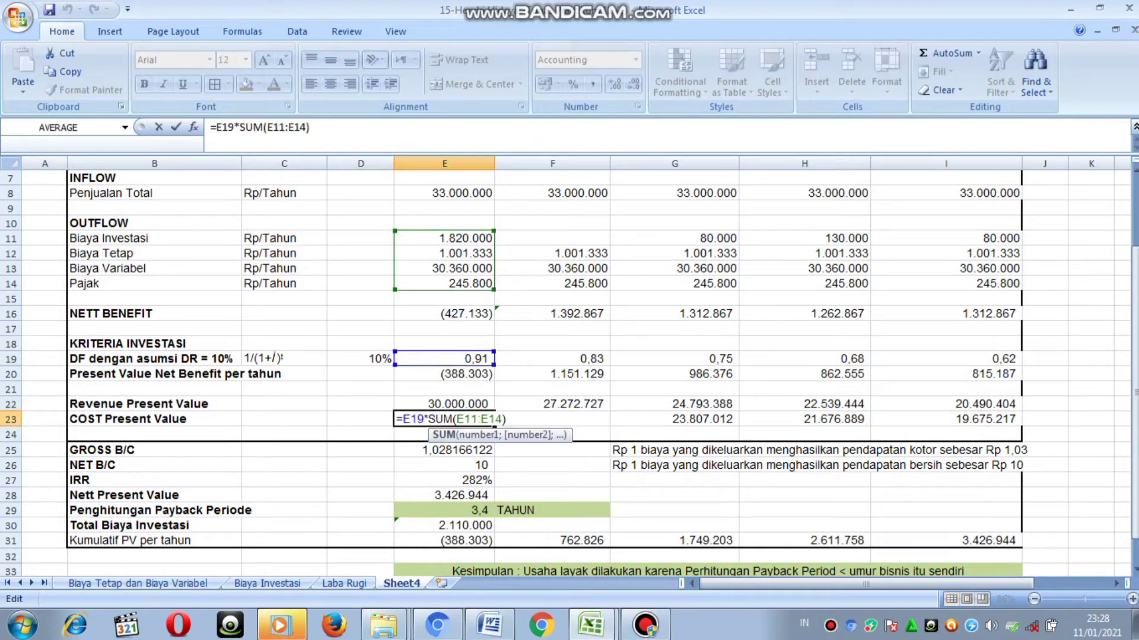
pyautogui.press('Return')
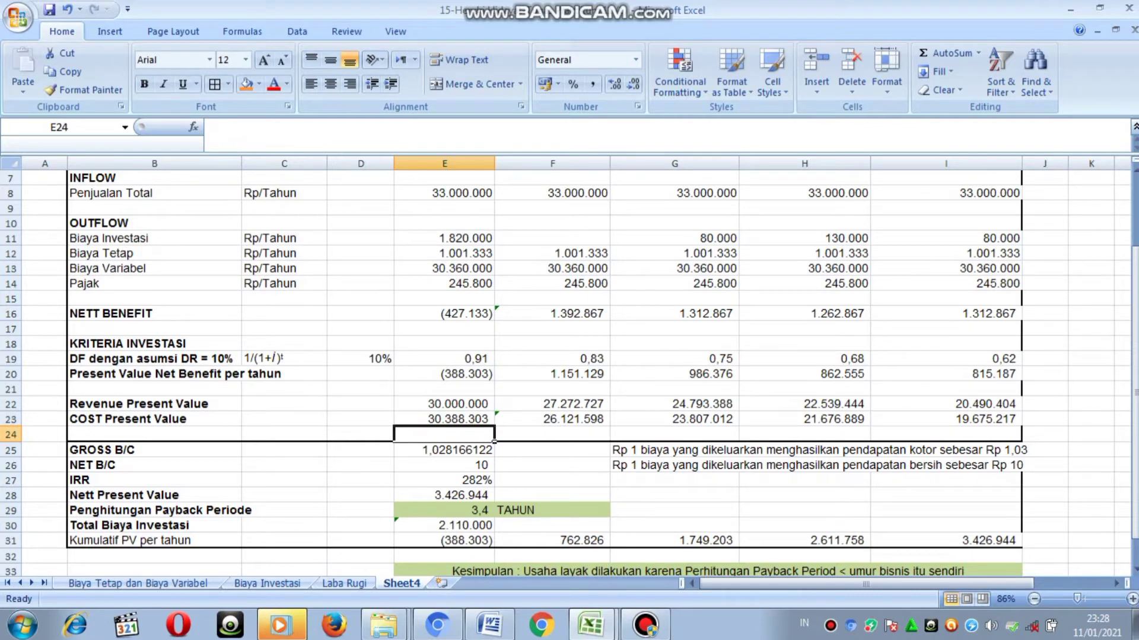
pyautogui.doubleClick(443, 419)
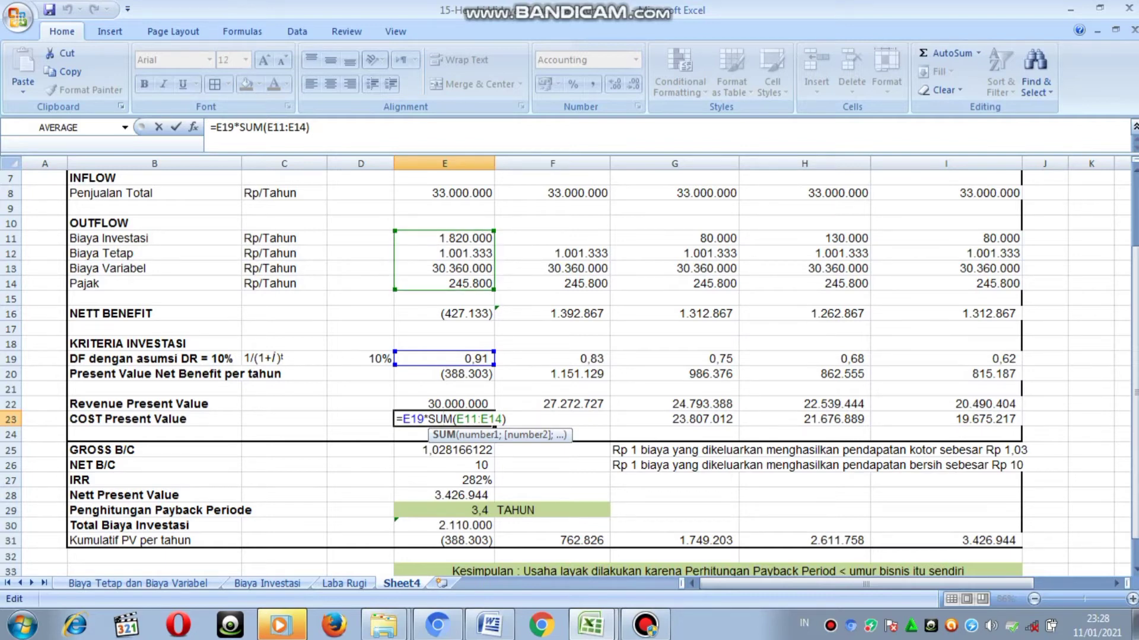
pyautogui.press('Return')
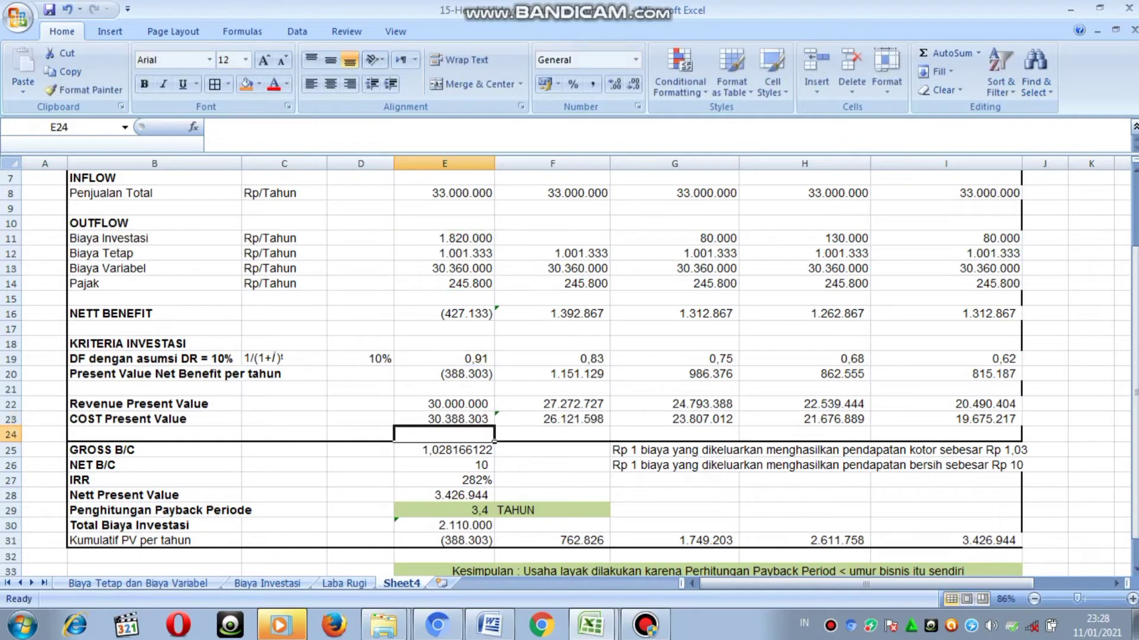
pyautogui.doubleClick(554, 420)
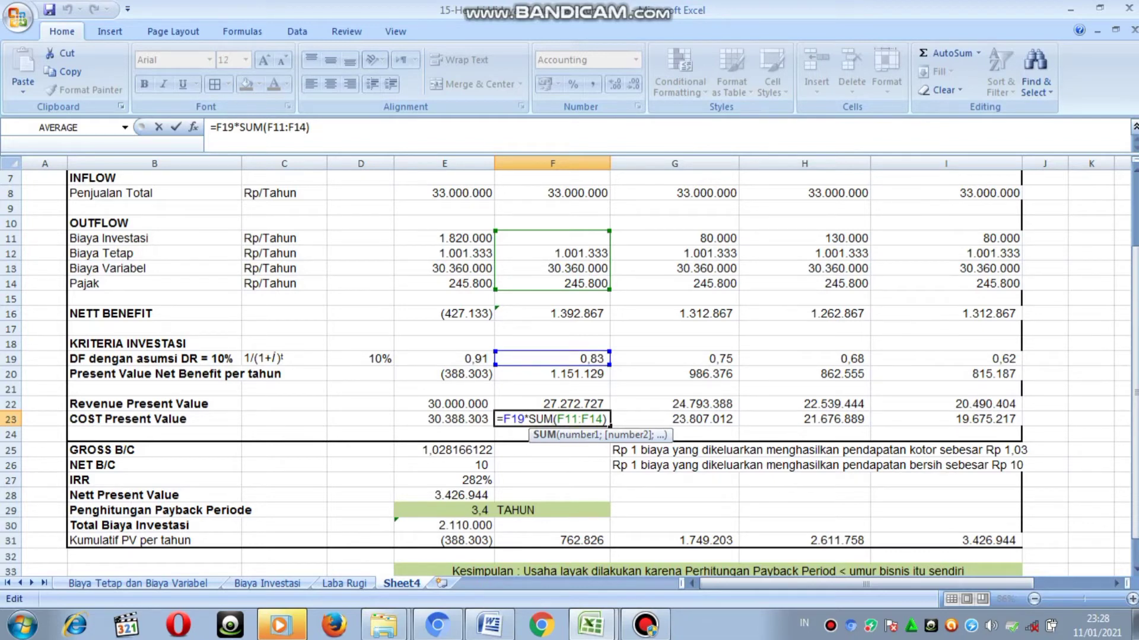
pyautogui.press('Return')
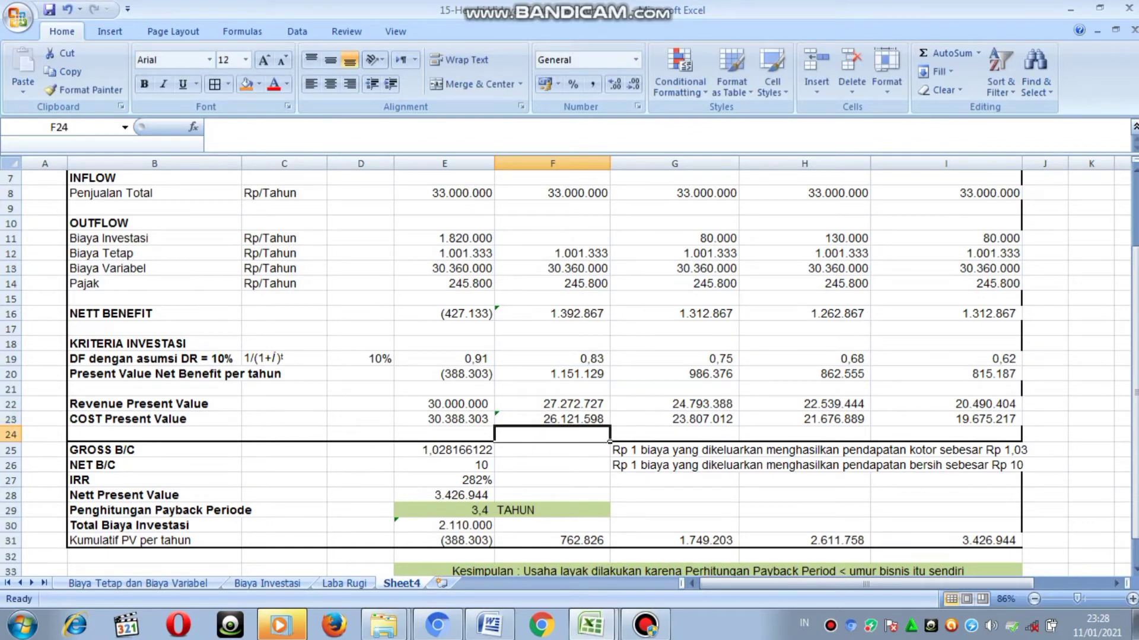
pyautogui.click(697, 420)
pyautogui.doubleClick(697, 419)
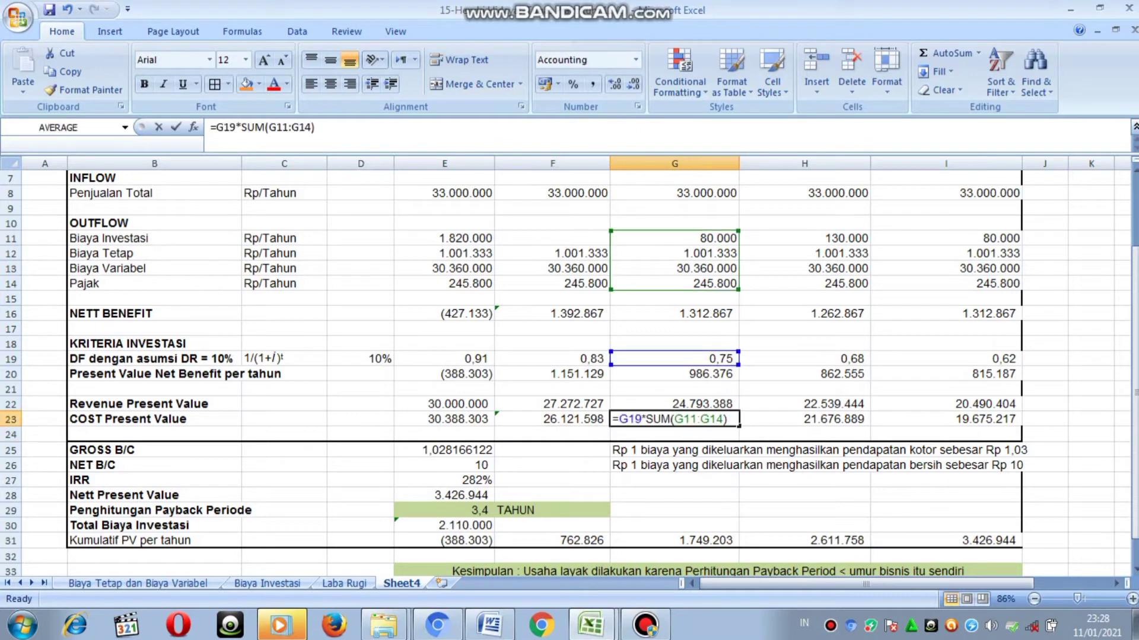
pyautogui.press('Return')
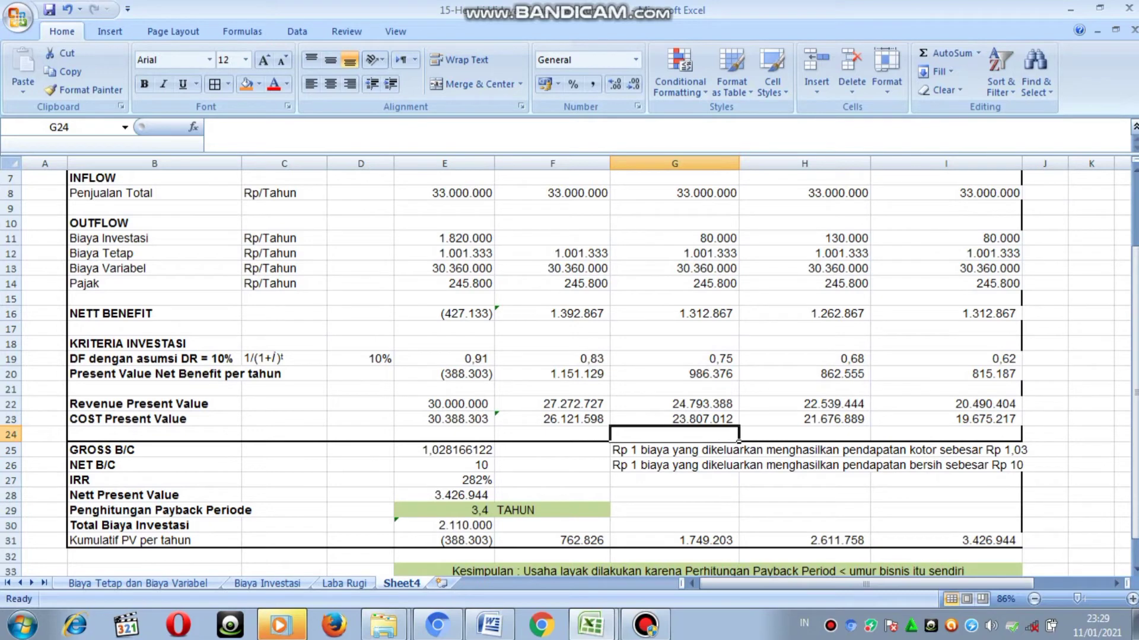
pyautogui.doubleClick(818, 419)
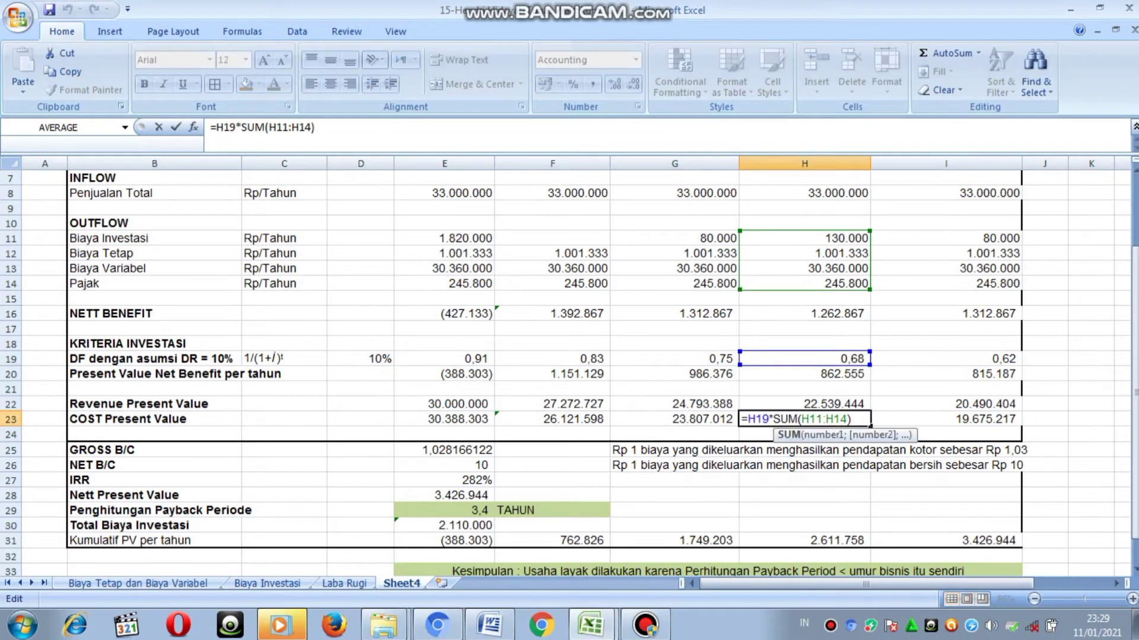
pyautogui.press('Return')
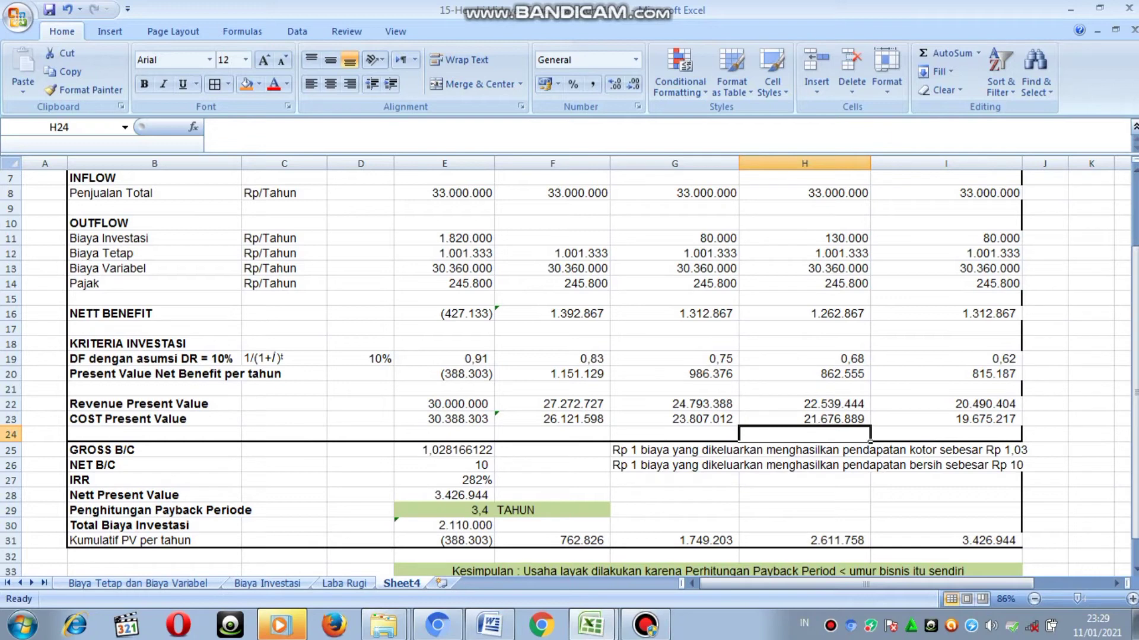
pyautogui.doubleClick(908, 419)
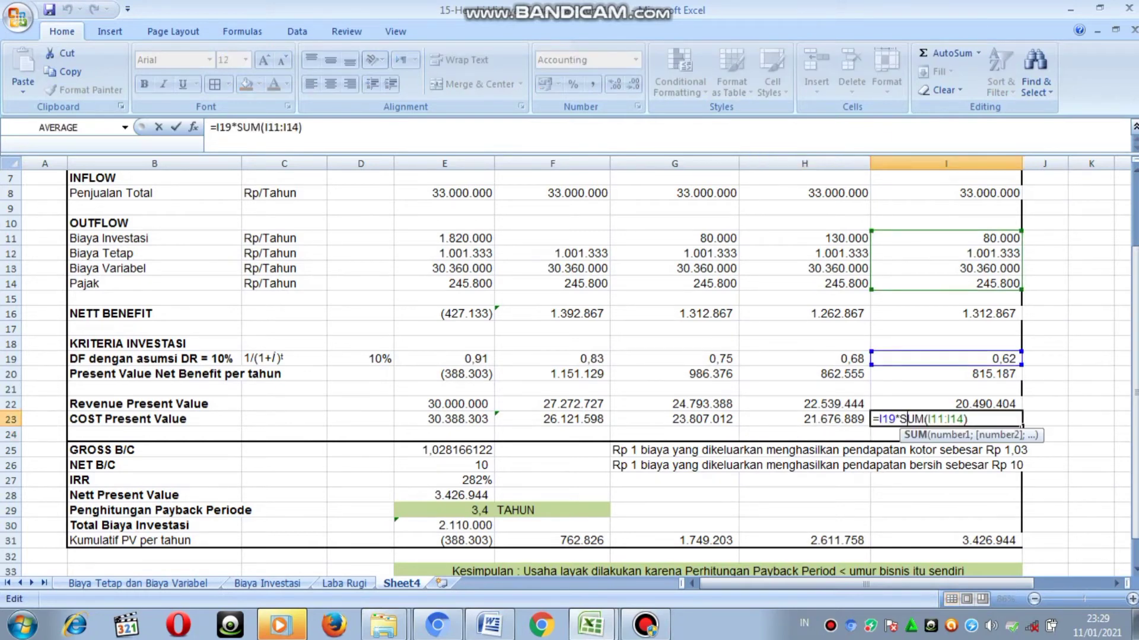
pyautogui.press('Return')
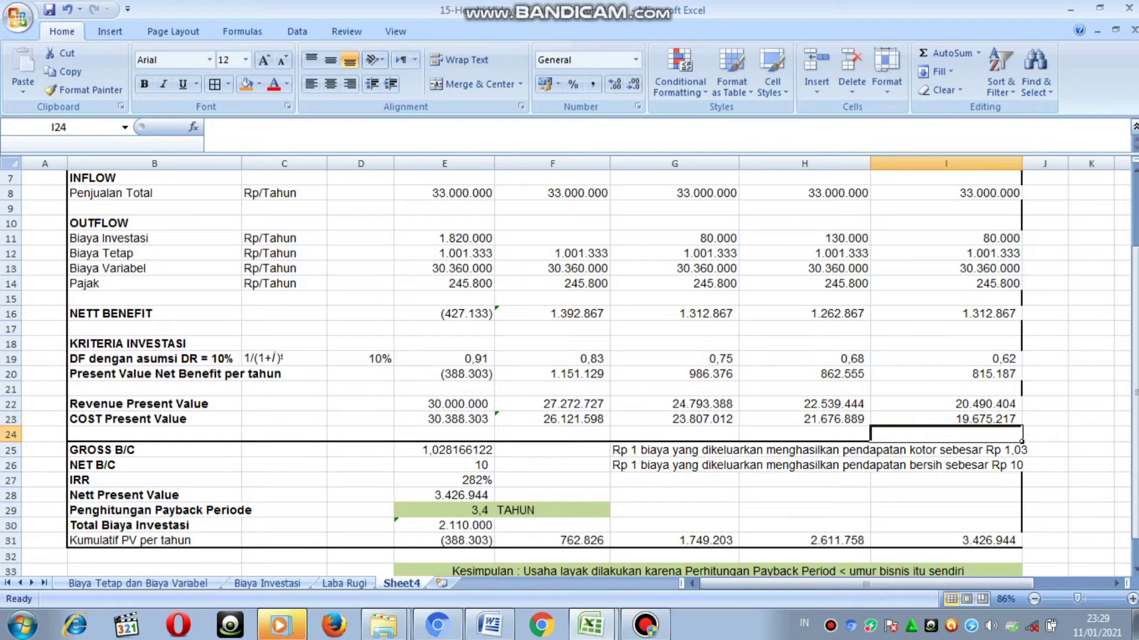
# - Inspect the GROSS B/C and NET B/C formulas, checking which present value ranges each ratio divides
pyautogui.scroll(-1, 570, 373)
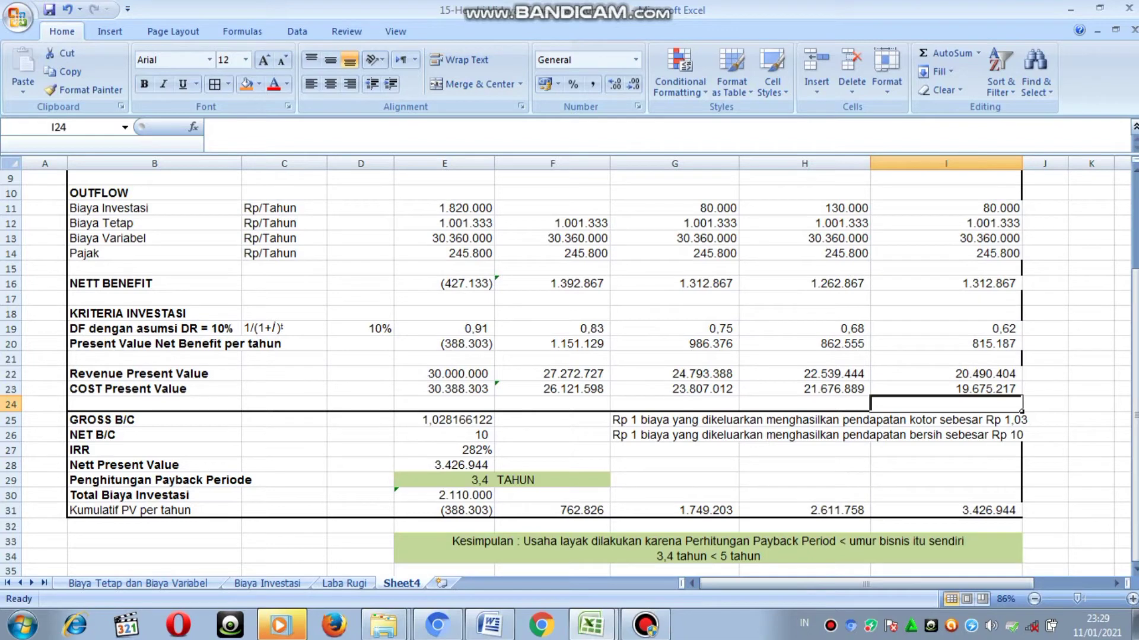
pyautogui.doubleClick(450, 420)
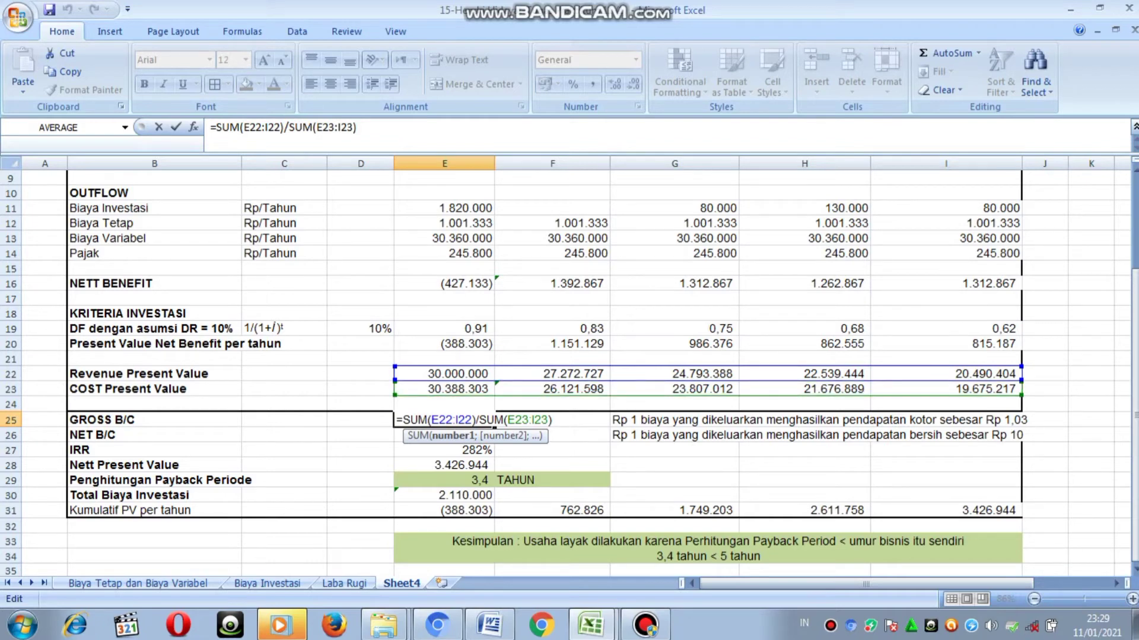
pyautogui.press('Return')
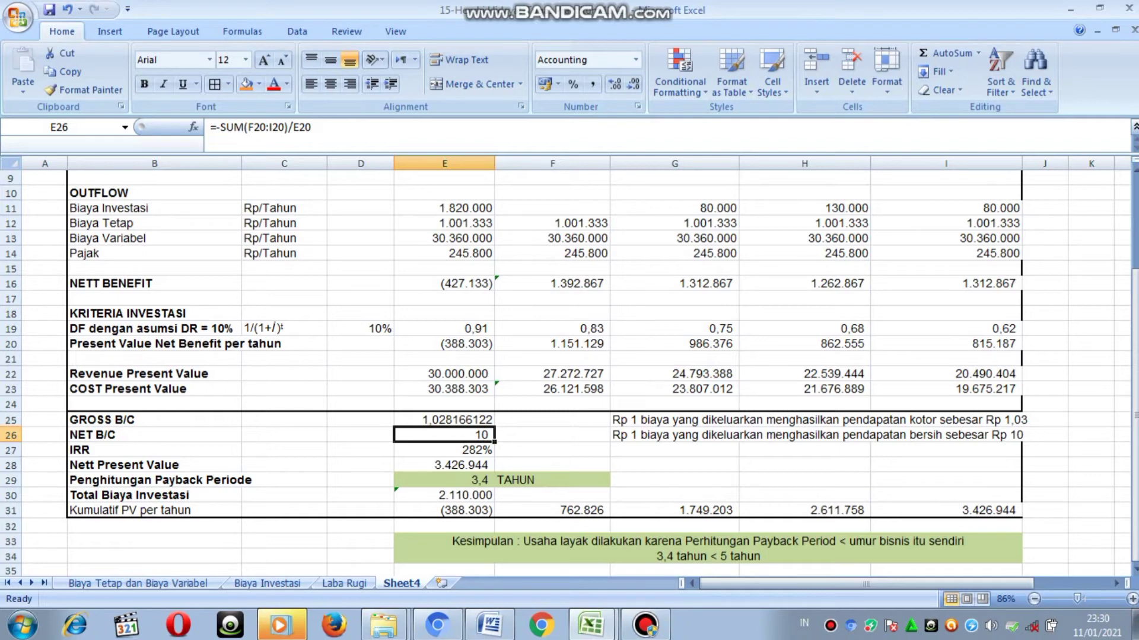
pyautogui.doubleClick(450, 436)
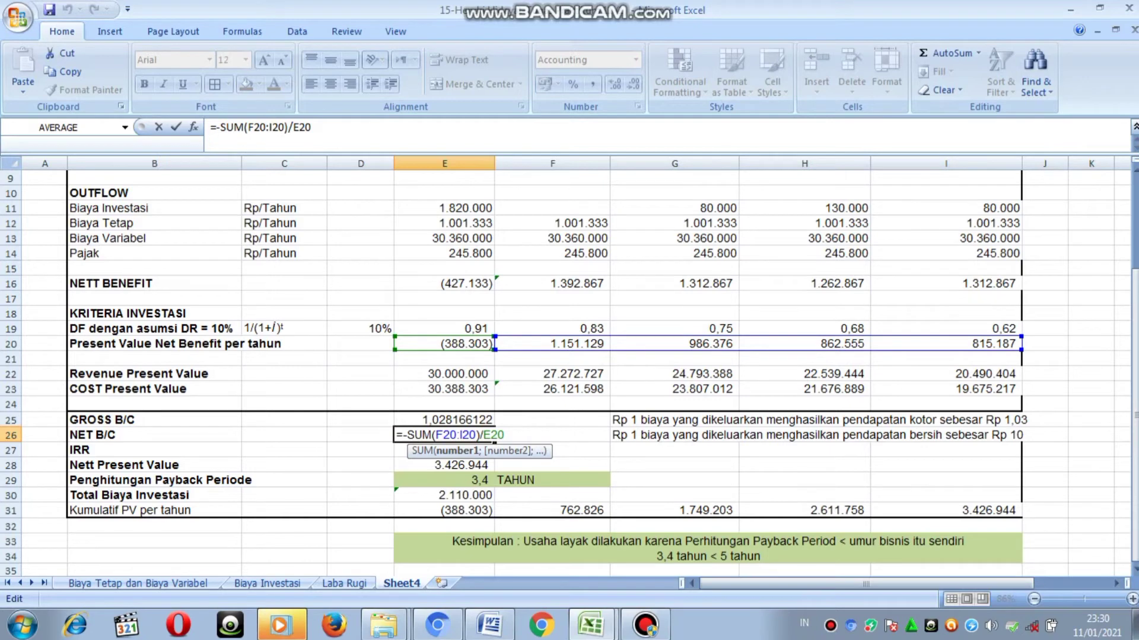
pyautogui.press('Return')
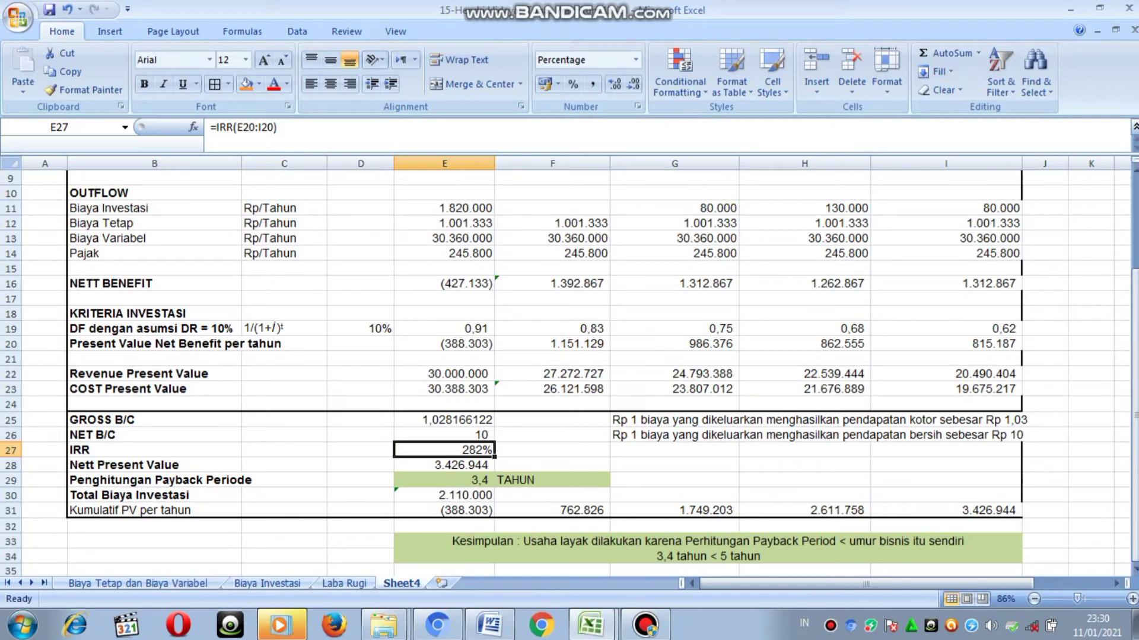
# - Inspect the Nett Present Value formula and the Present Value Net Benefit per tahun range it sums
pyautogui.click(444, 466)
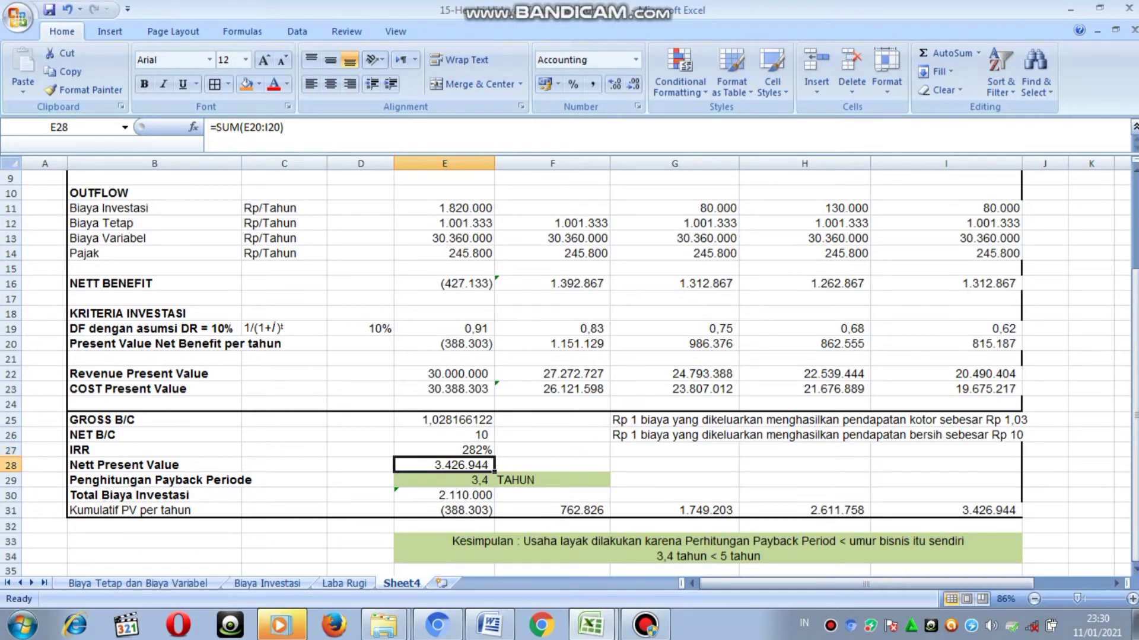
pyautogui.press('F2')
pyautogui.click(476, 465)
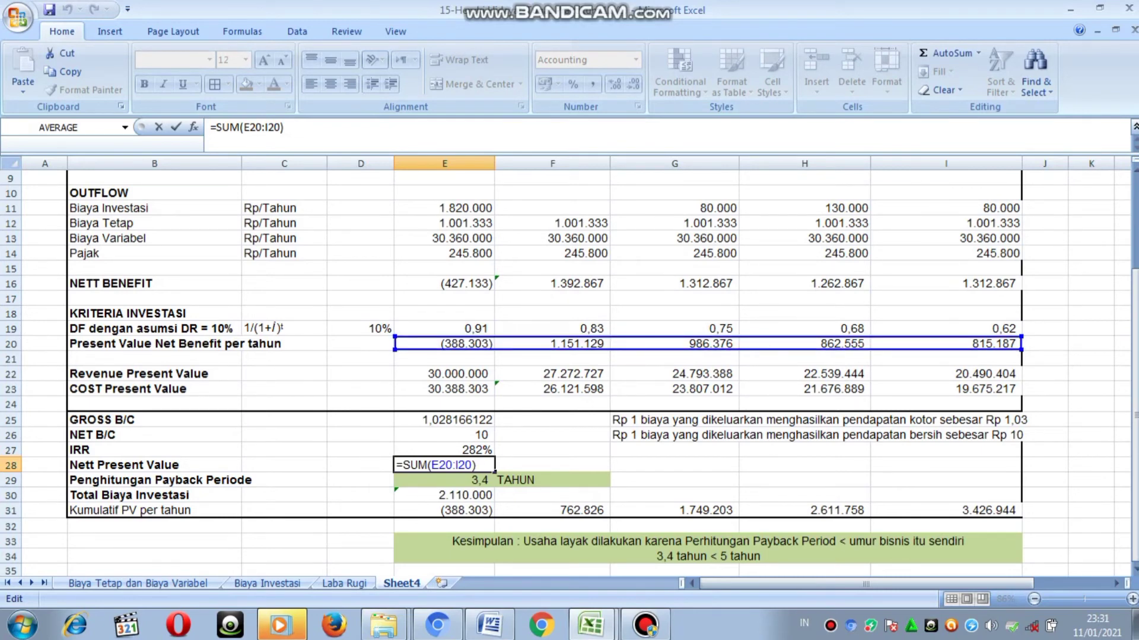
pyautogui.press('Return')
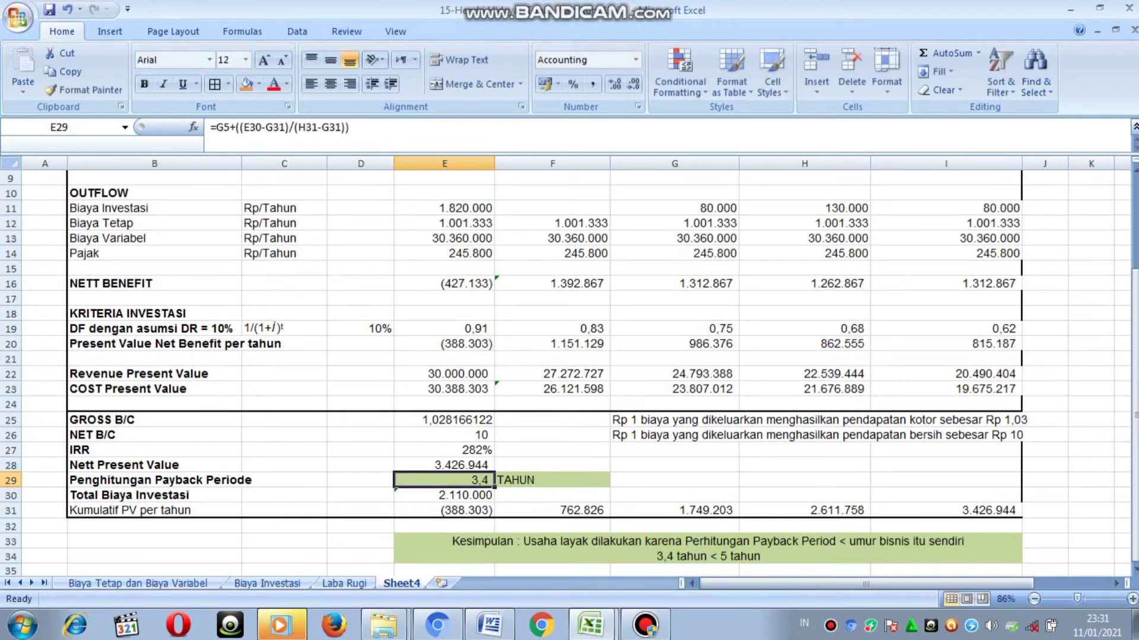
pyautogui.click(444, 466)
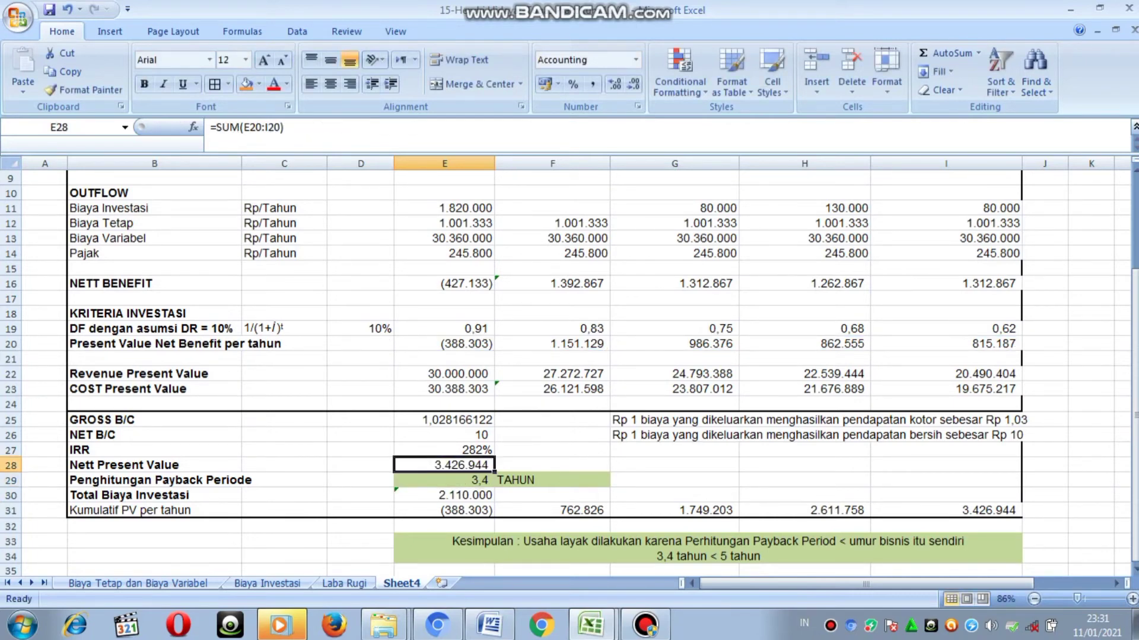
# - Inspect the Penghitungan Payback Periode formula, checking the year, total investment and cumulative PV cells it references
pyautogui.click(444, 480)
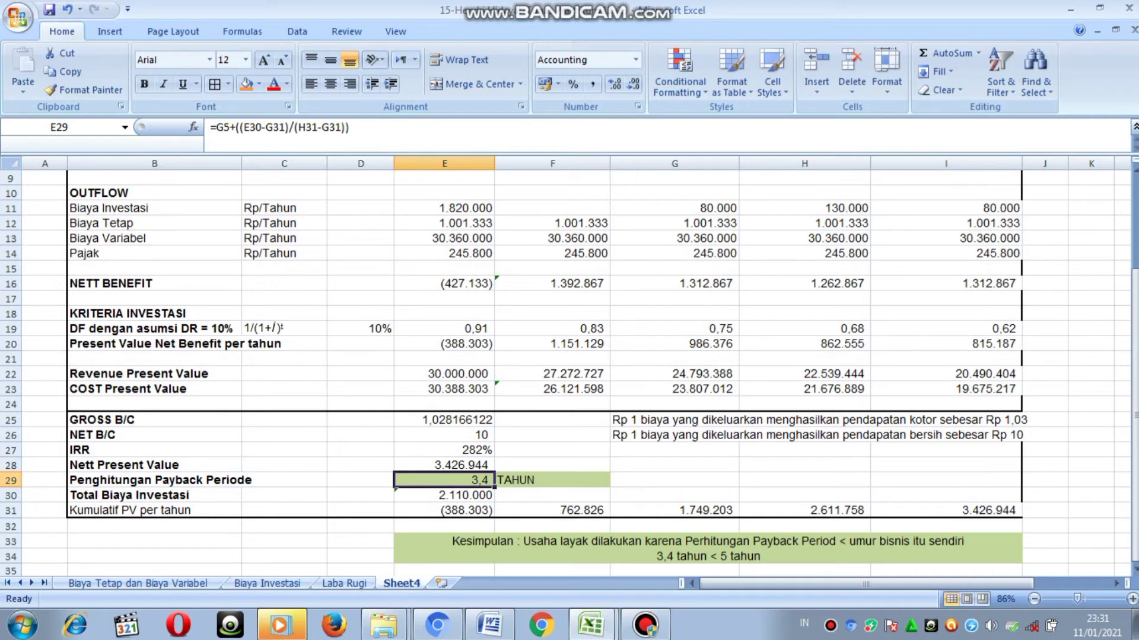
pyautogui.press('F2')
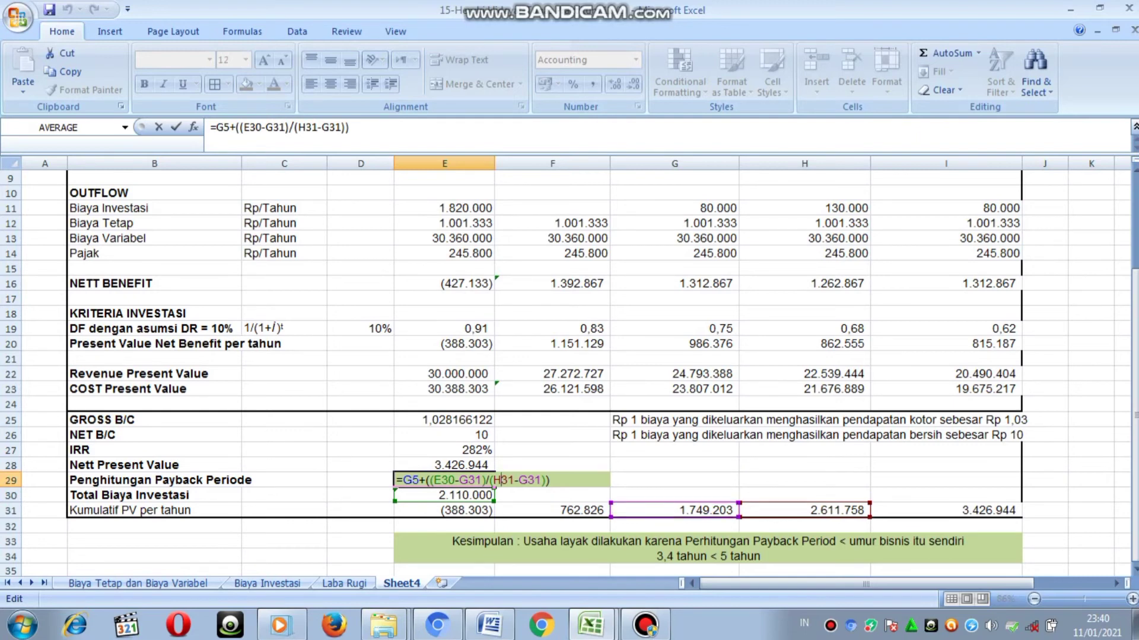
pyautogui.press('Return')
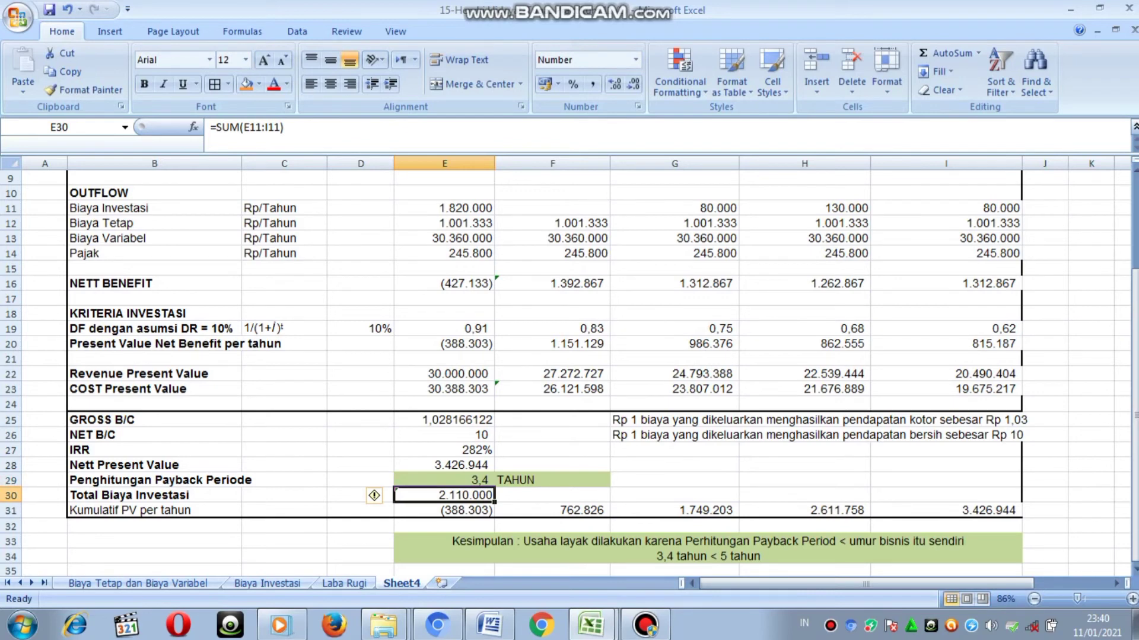
# - Inspect the Total Biaya Investasi formula and the Biaya Investasi range it sums, leaving the cell as it is
pyautogui.press('F2')
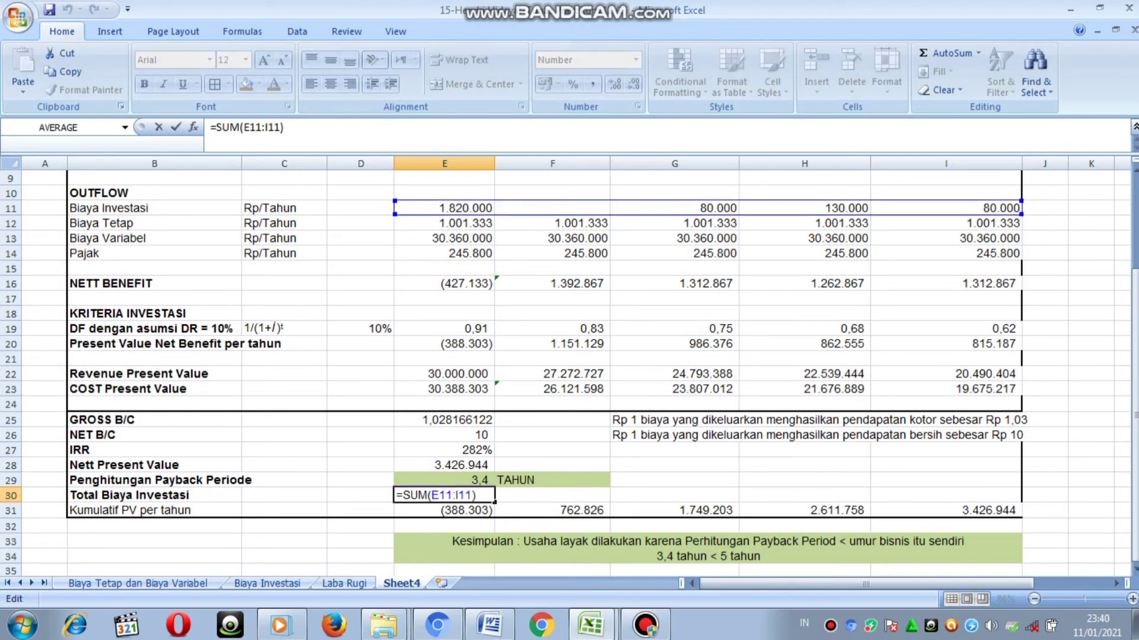
pyautogui.press('Return')
pyautogui.press('Up')
pyautogui.press('F2')
pyautogui.press('Return')
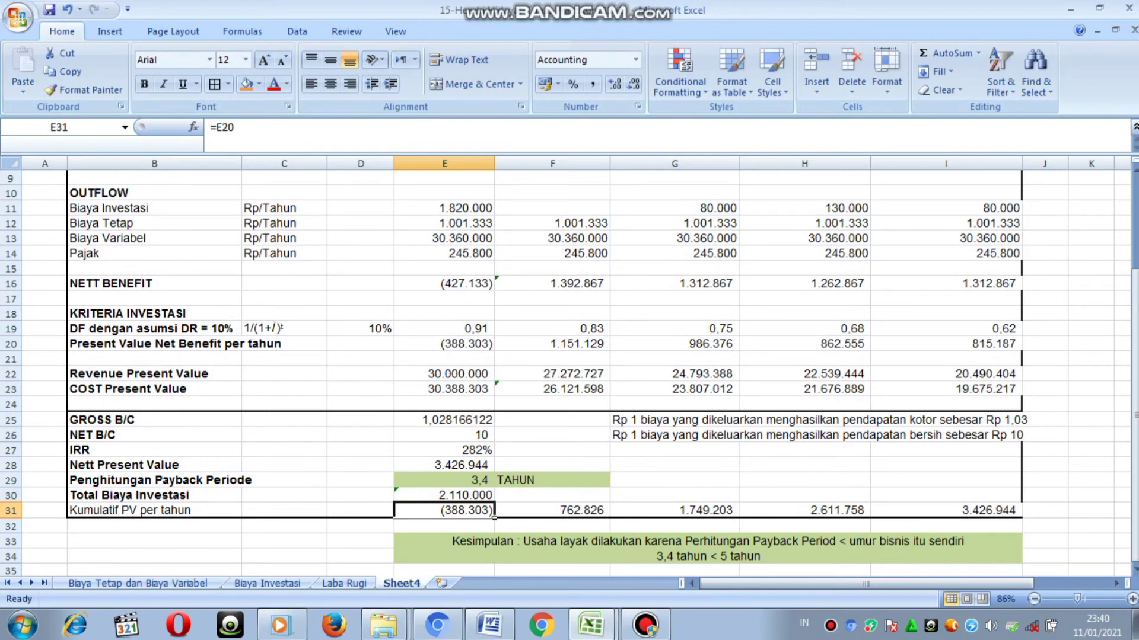
# - Inspect the Kumulatif PV per tahun formula of each year from 1 to 5, checking the cells it references
pyautogui.press('F2')
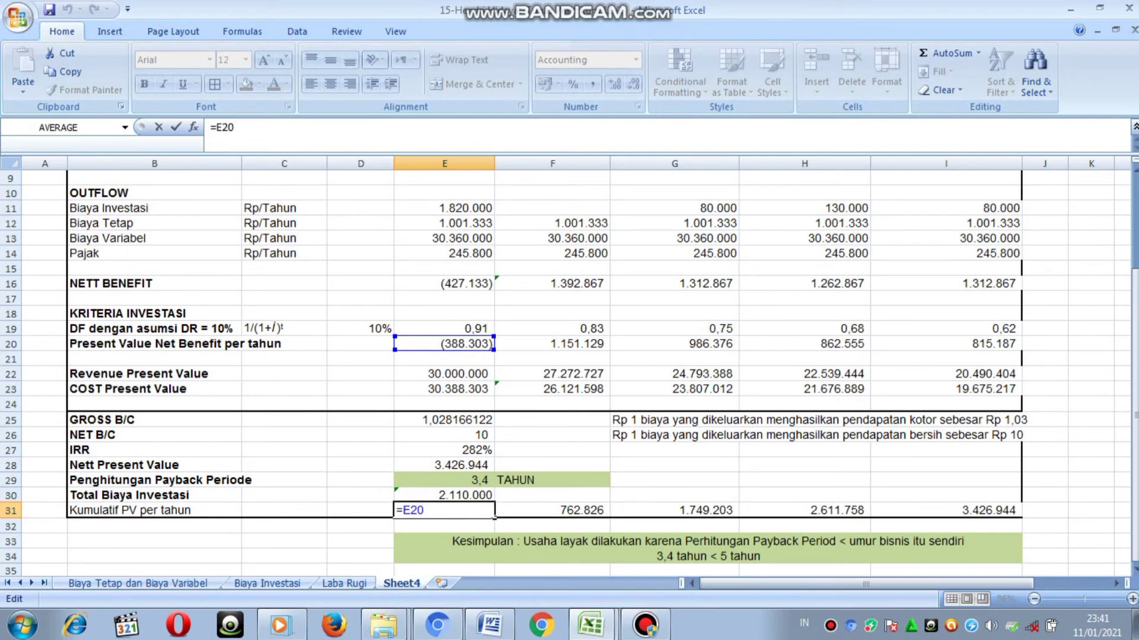
pyautogui.press('Return')
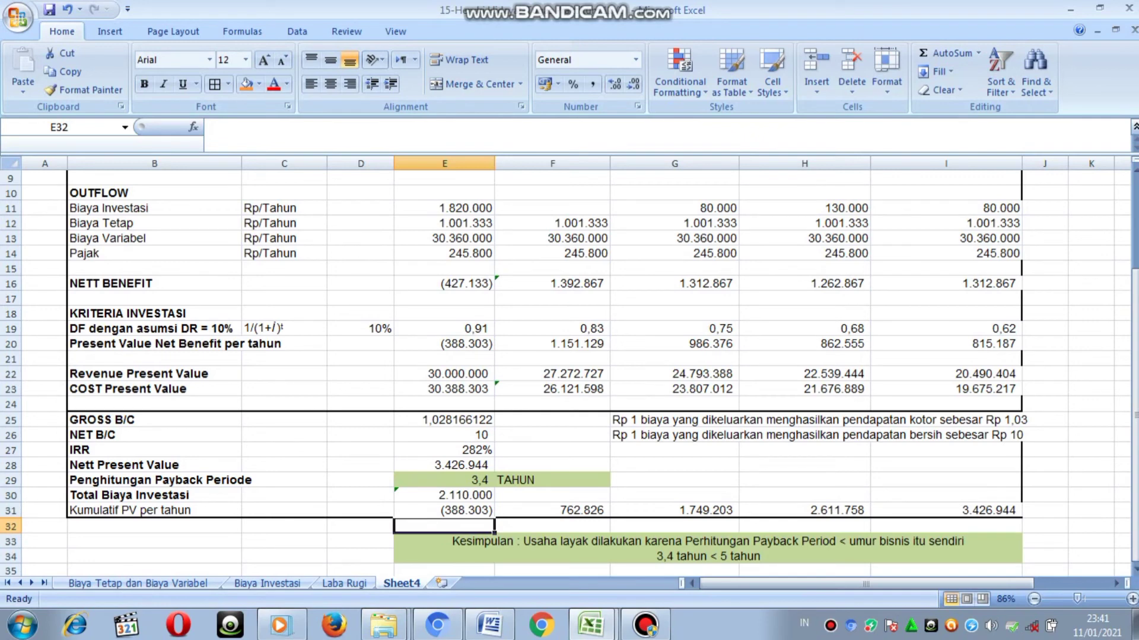
pyautogui.doubleClick(563, 510)
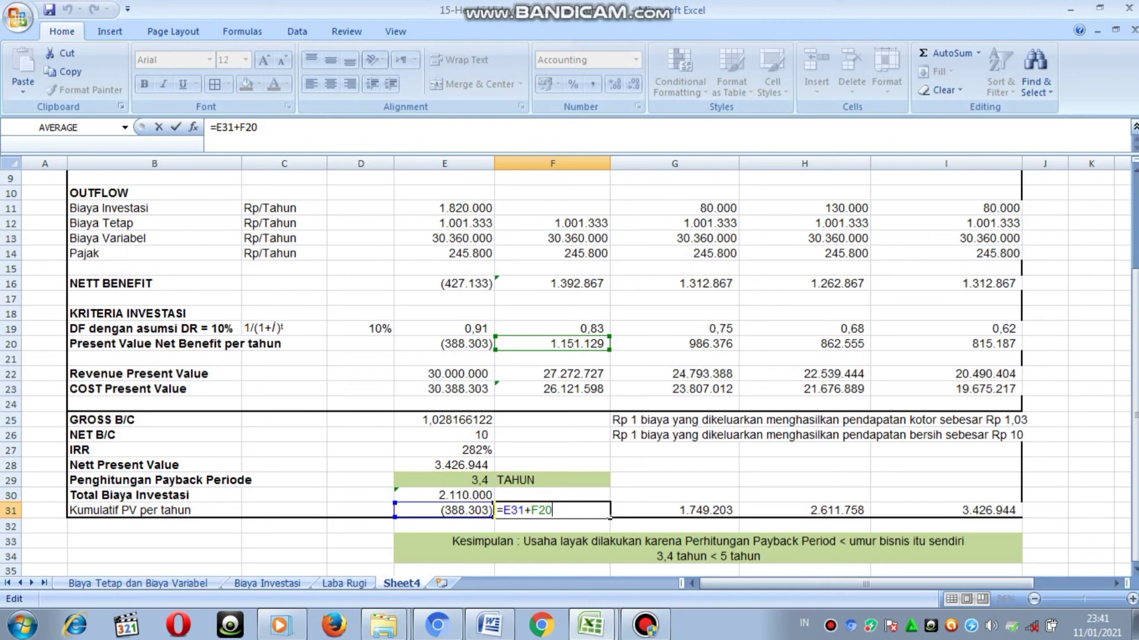
pyautogui.press('Return')
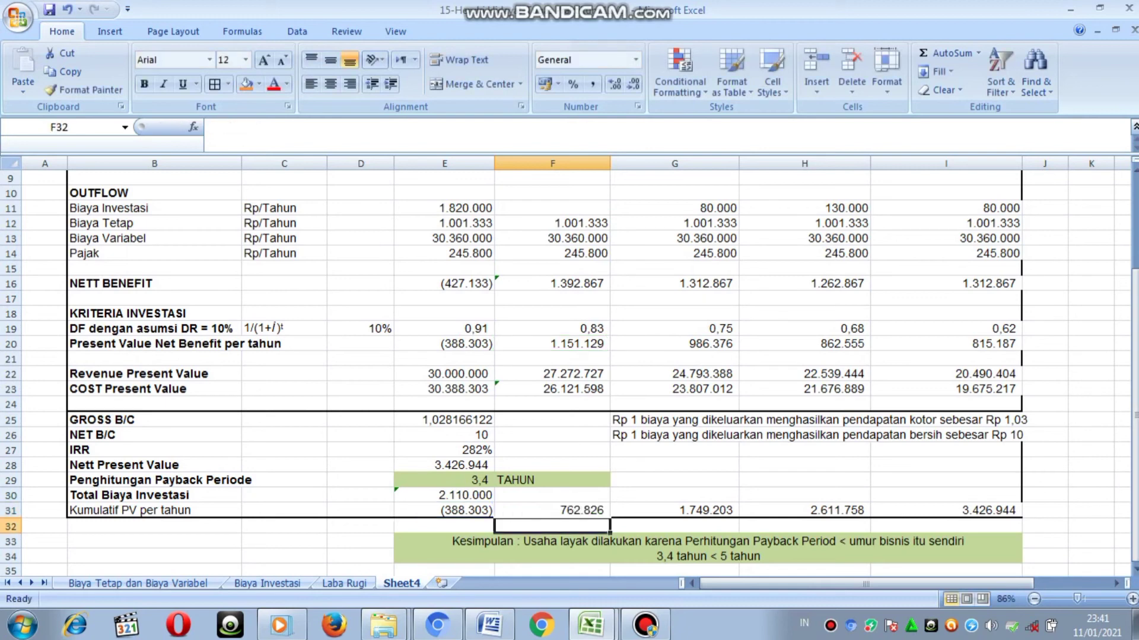
pyautogui.doubleClick(647, 510)
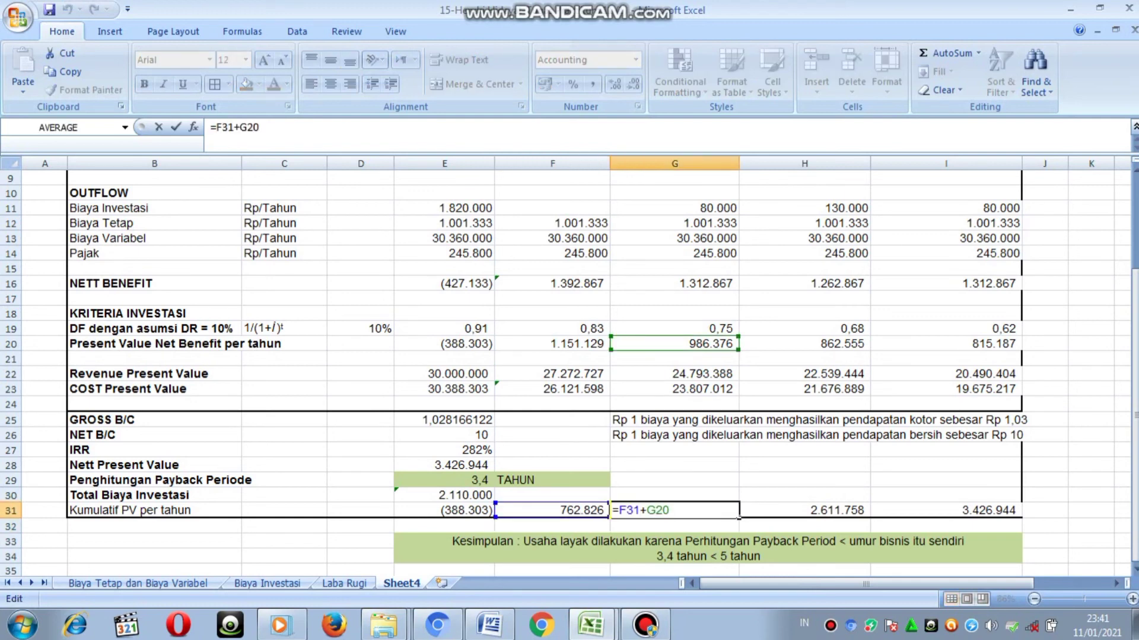
pyautogui.press('Return')
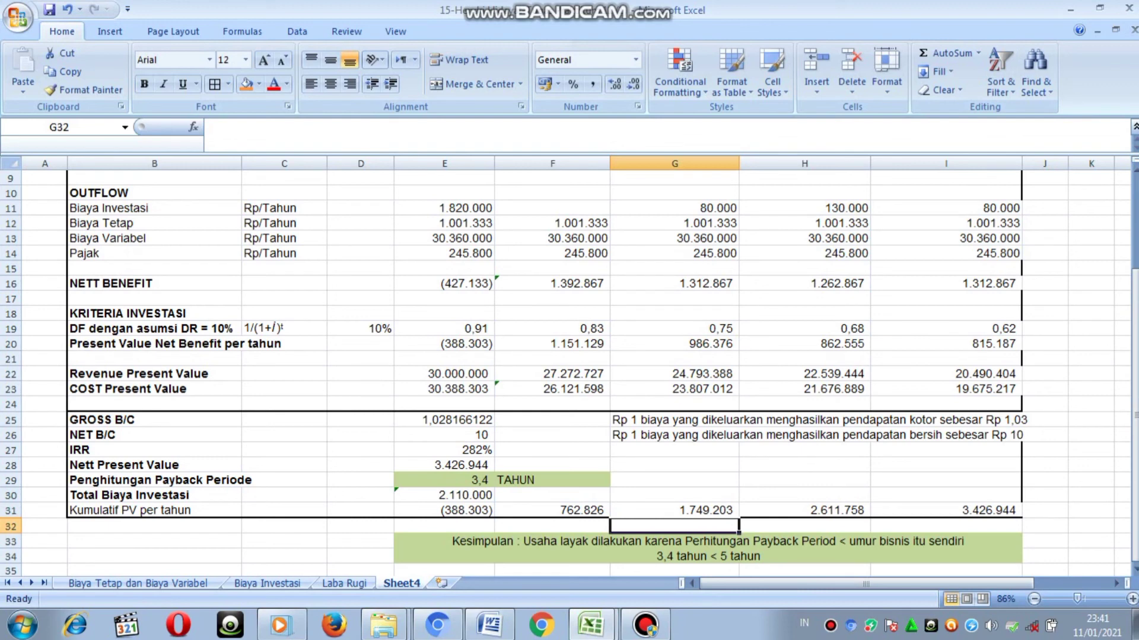
pyautogui.doubleClick(805, 510)
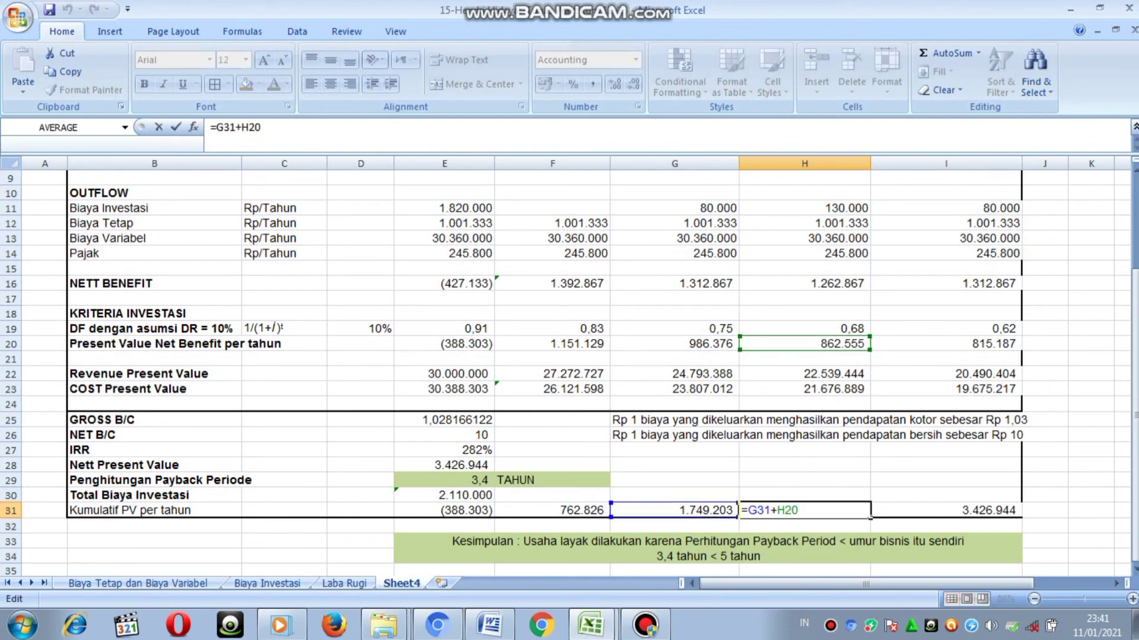
pyautogui.press('Return')
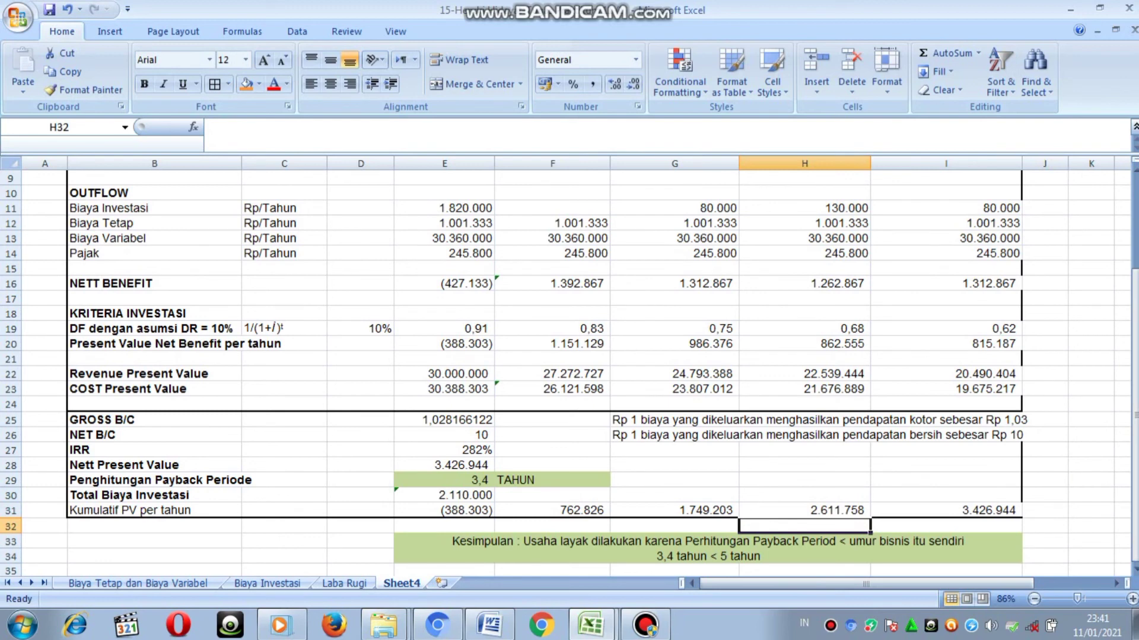
pyautogui.doubleClick(946, 511)
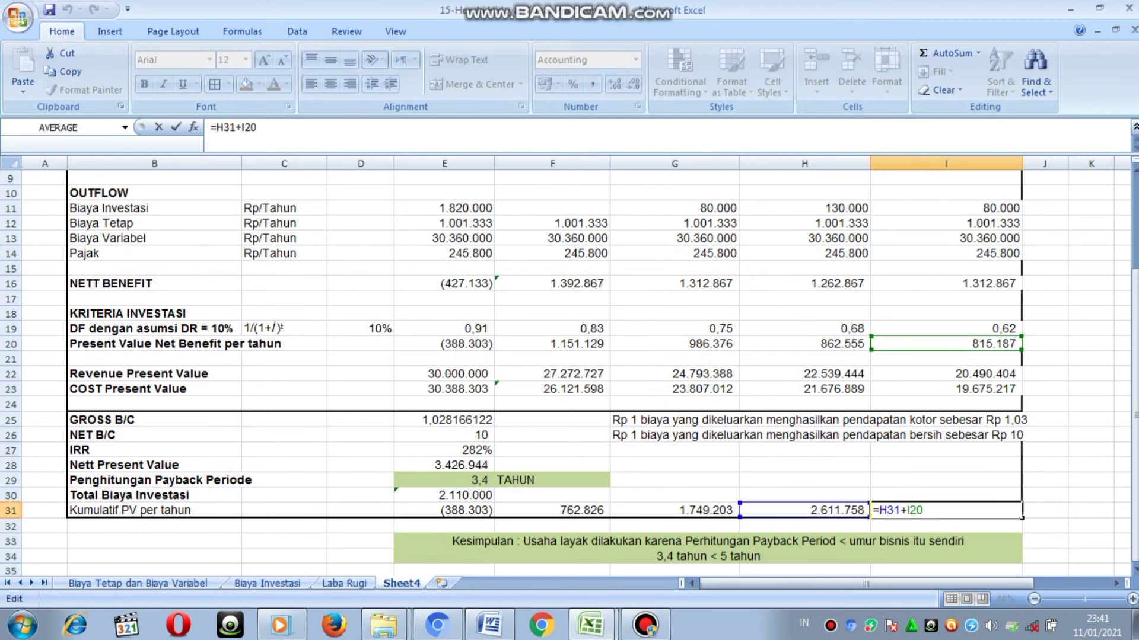
pyautogui.press('Return')
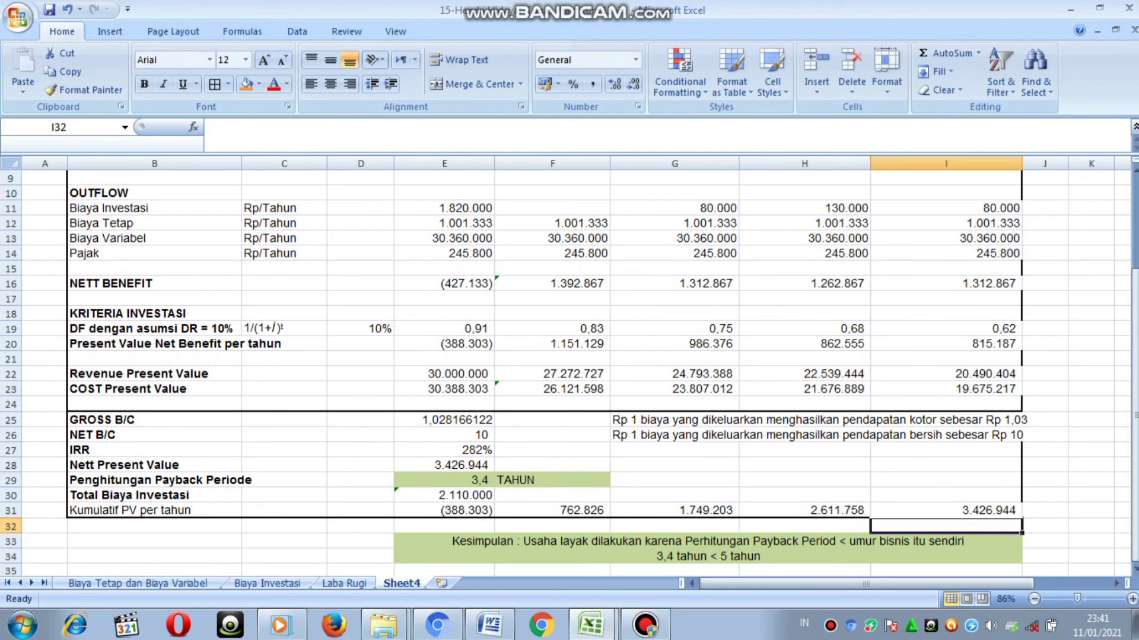
# - Review the Kesimpulan text comparing the payback period with the business life, then return to the start of the CASH FLOW sheet
pyautogui.doubleClick(816, 541)
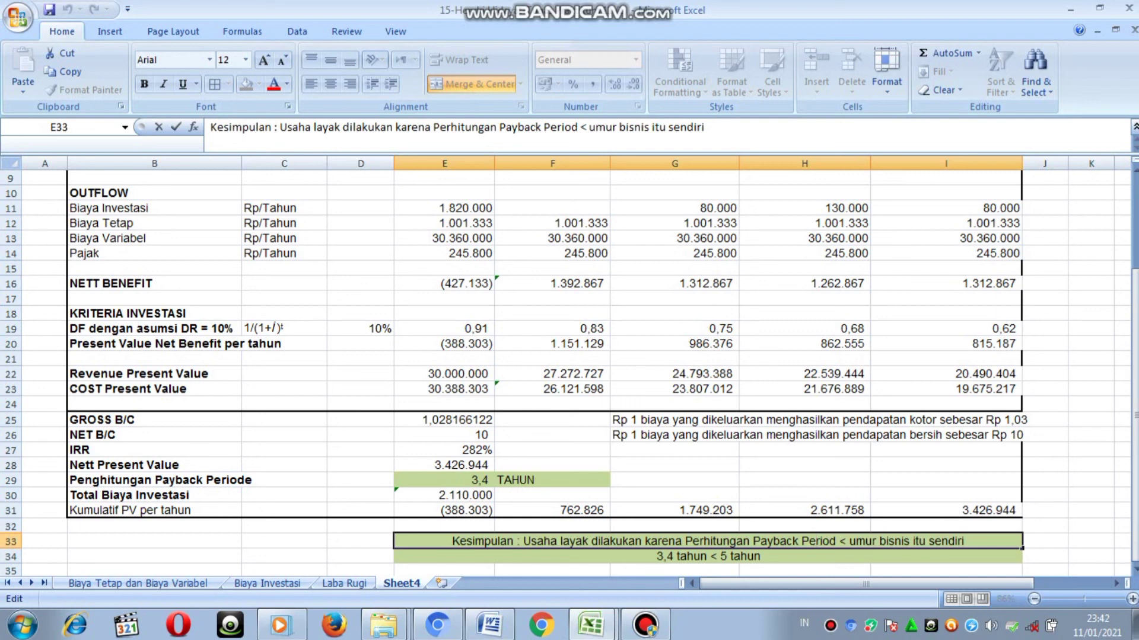
pyautogui.press('Return')
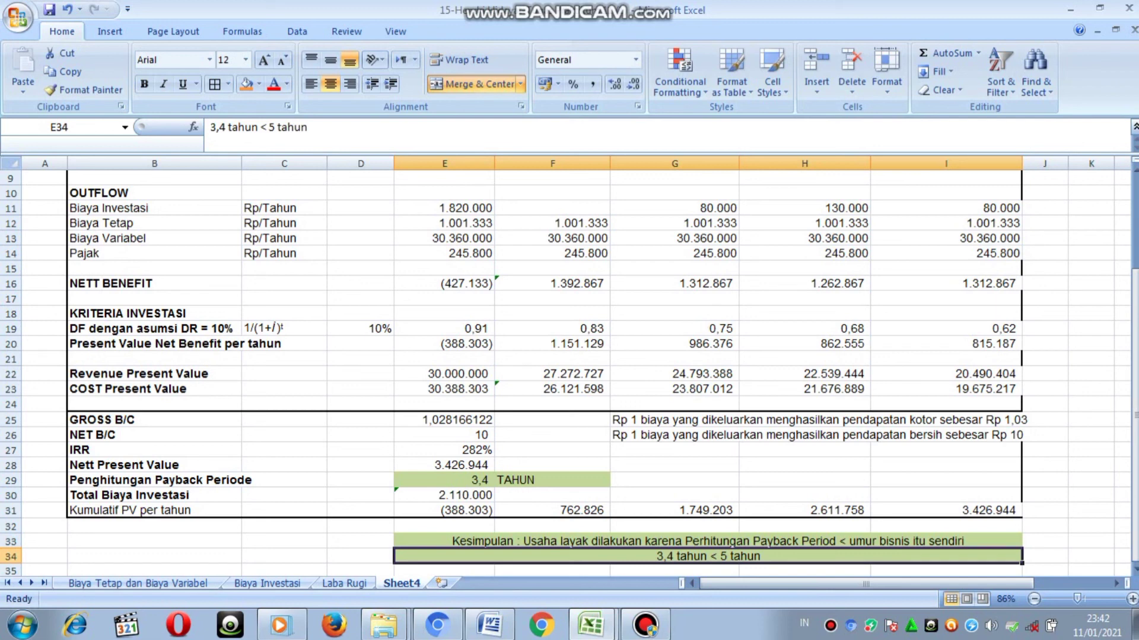
pyautogui.moveTo(645, 625)
pyautogui.scroll(3, 569, 374)
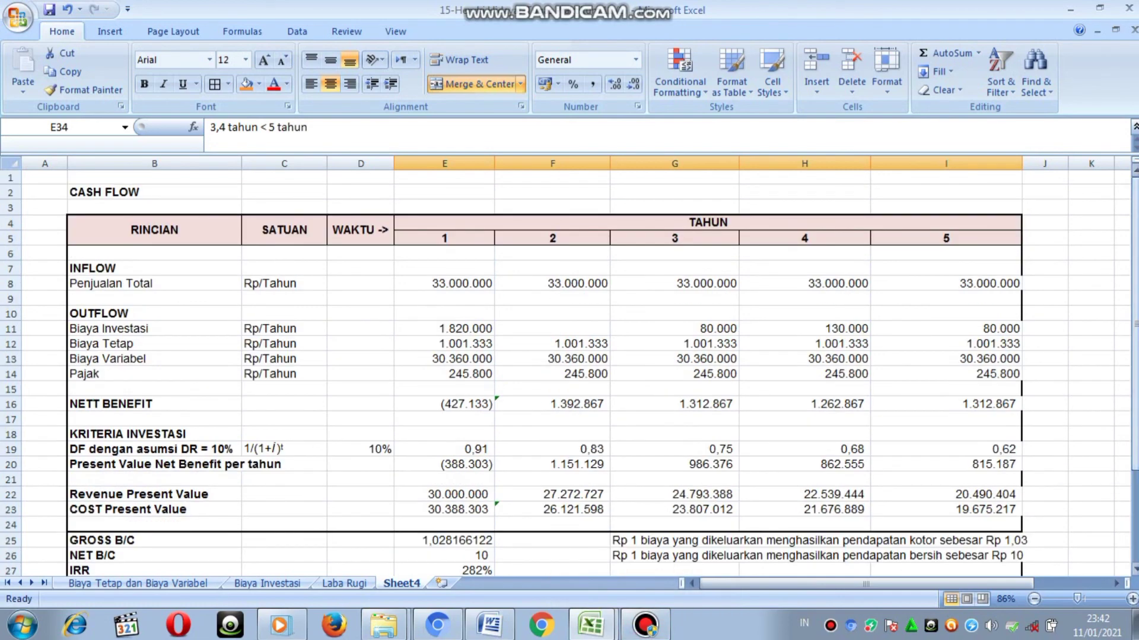
pyautogui.click(646, 626)
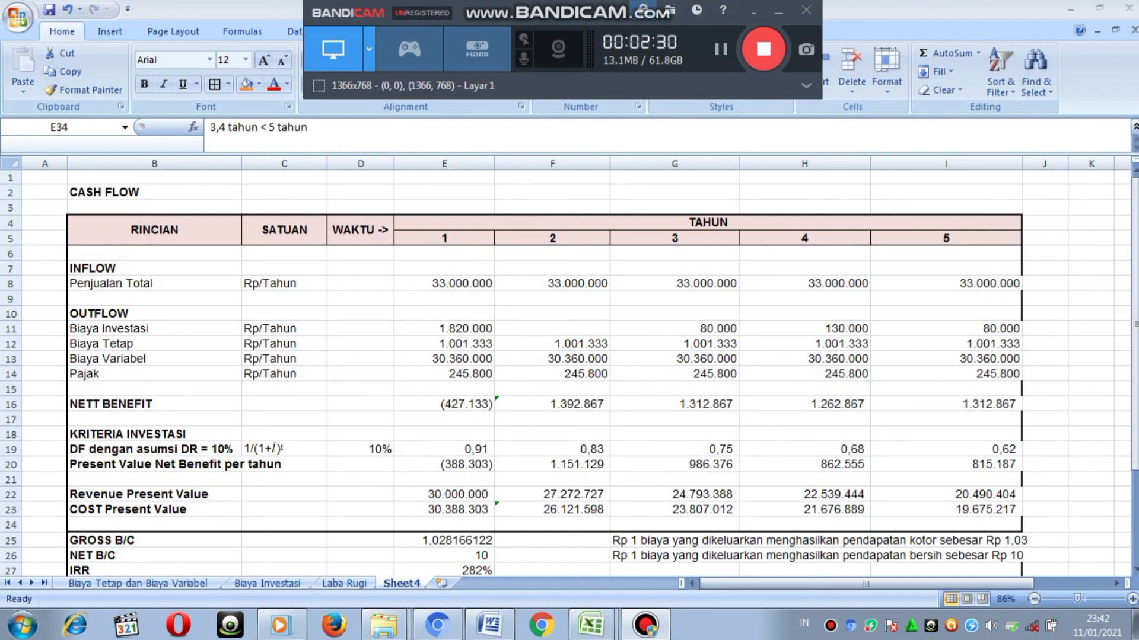
pyautogui.click(763, 49)
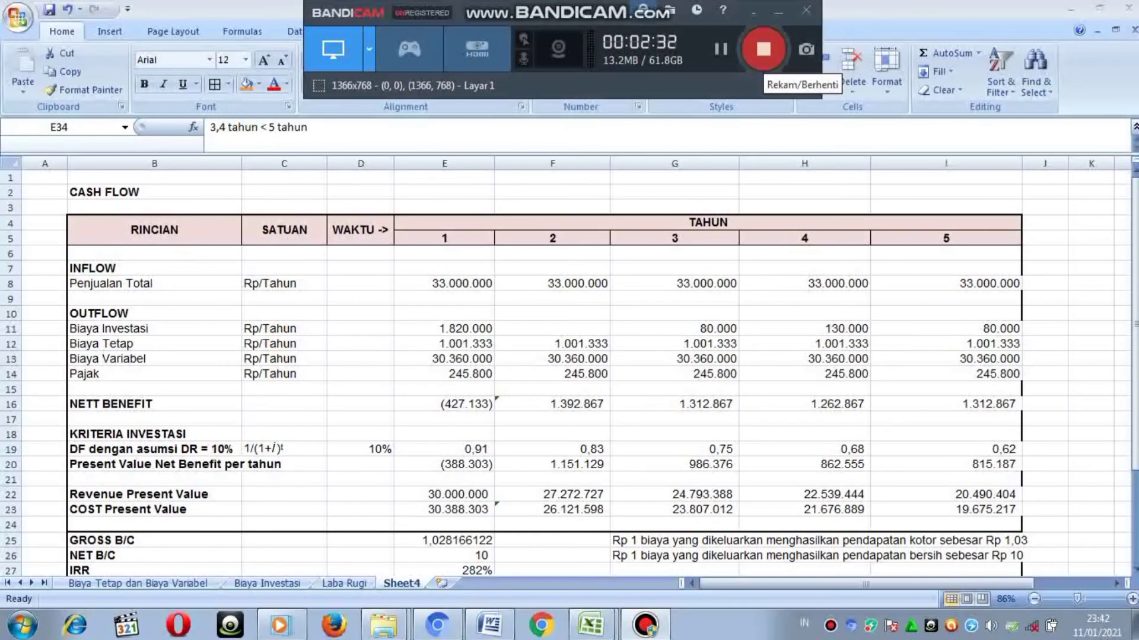